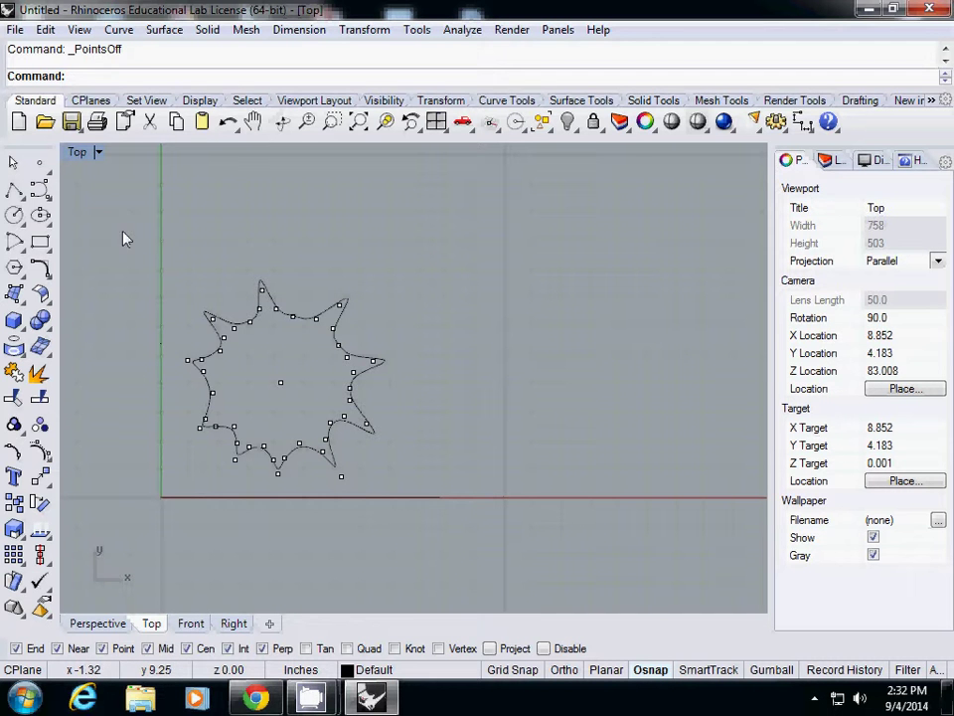
# Restore the four-viewport layout and reorient the Perspective view to show the whole upright sketch image beside the star curve.
pyautogui.doubleClick(78, 152)
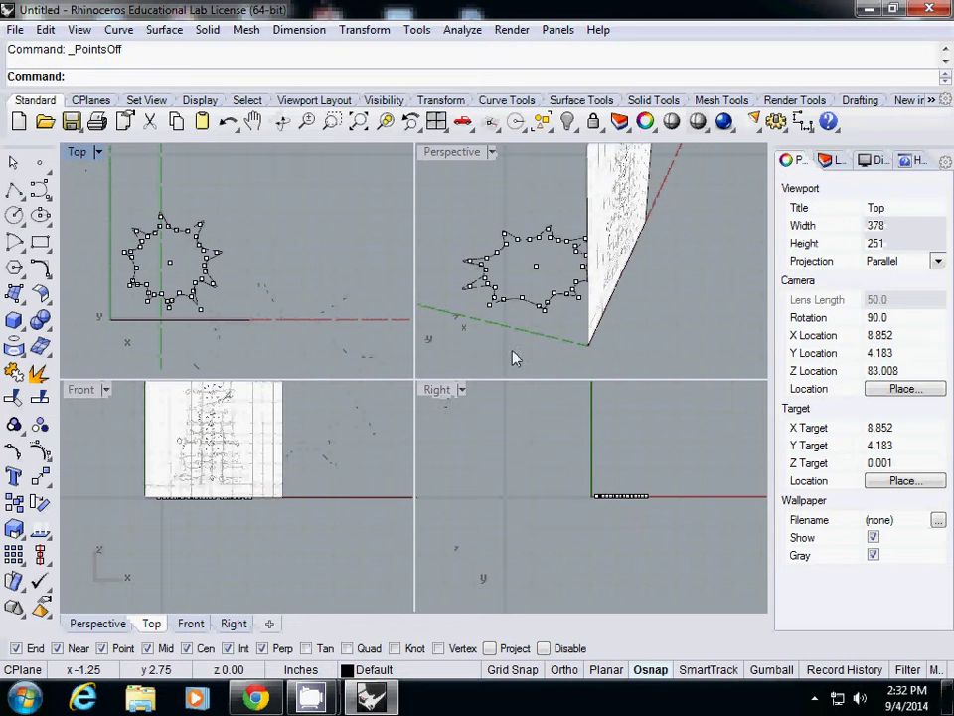
pyautogui.moveTo(513, 358); pyautogui.dragTo(525, 284, button='right')
pyautogui.scroll(-4, 594, 312)
pyautogui.scroll(-4, 596, 270)
pyautogui.click(290, 254)
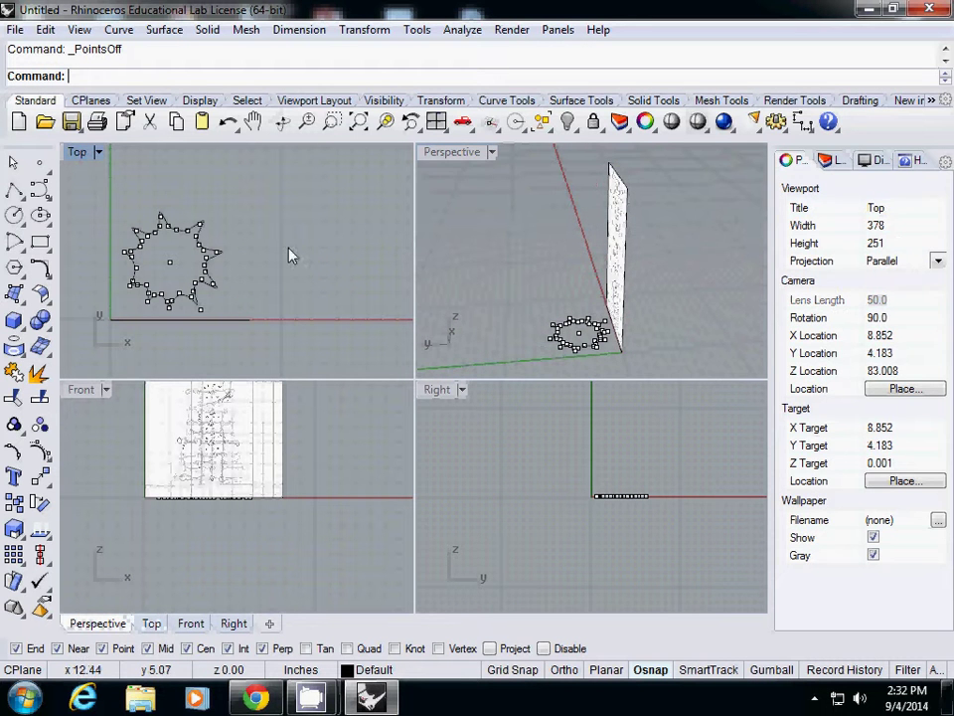
pyautogui.click(217, 256)
pyautogui.click(208, 258)
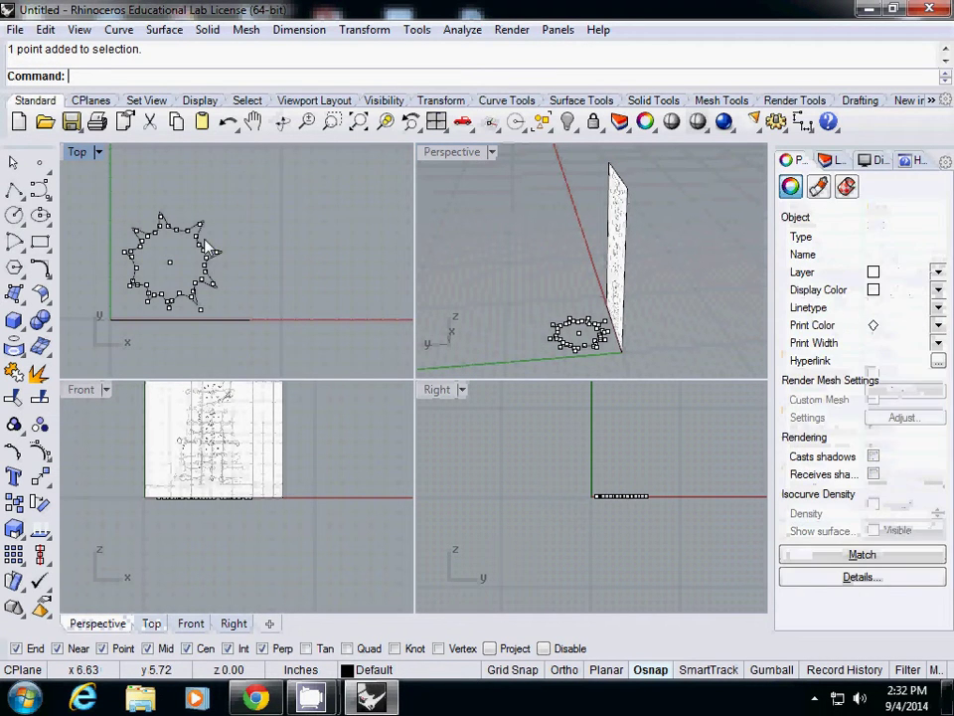
pyautogui.scroll(10, 203, 238)
pyautogui.click(187, 226)
pyautogui.scroll(-4, 218, 264)
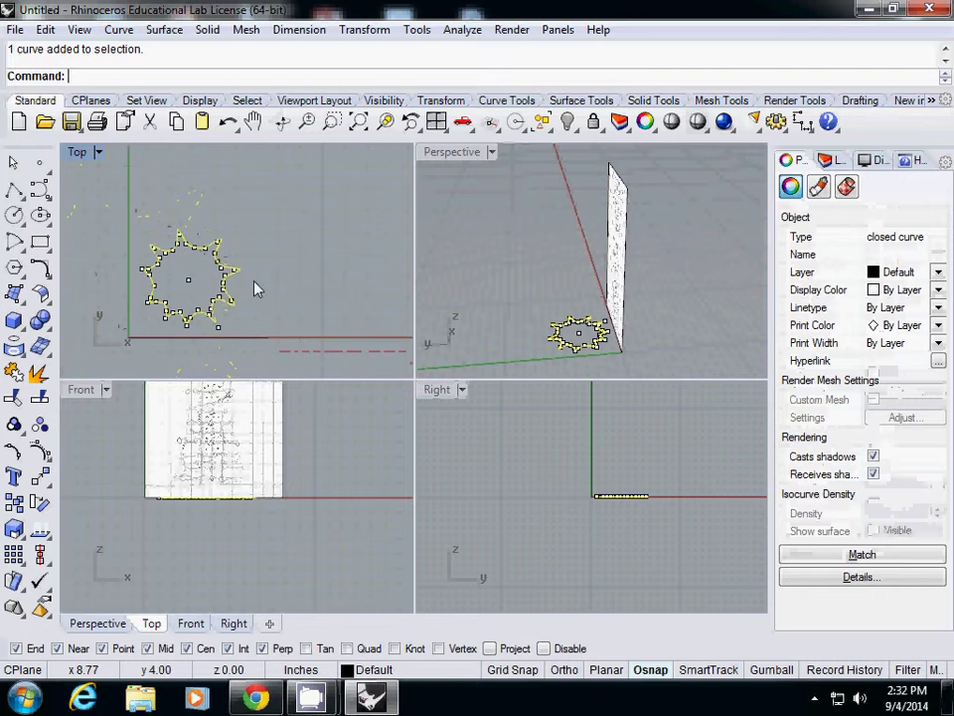
pyautogui.click(348, 293)
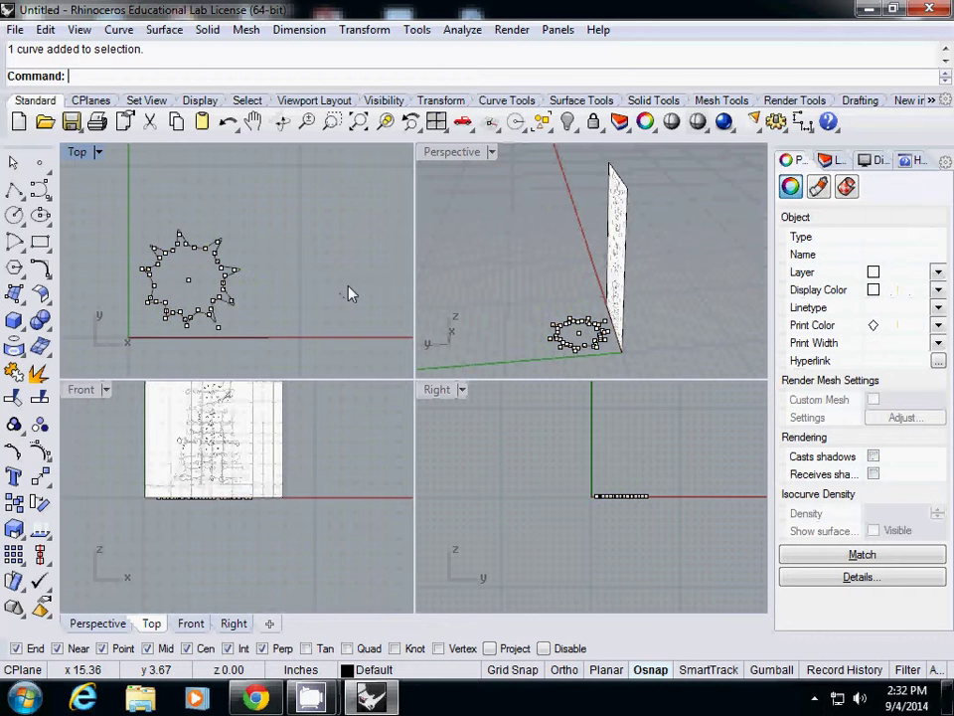
# Copy the closed star-shaped curve vertically, from the sketch image's bottom corner at the origin to its corresponding top corner.
pyautogui.write('Cop')
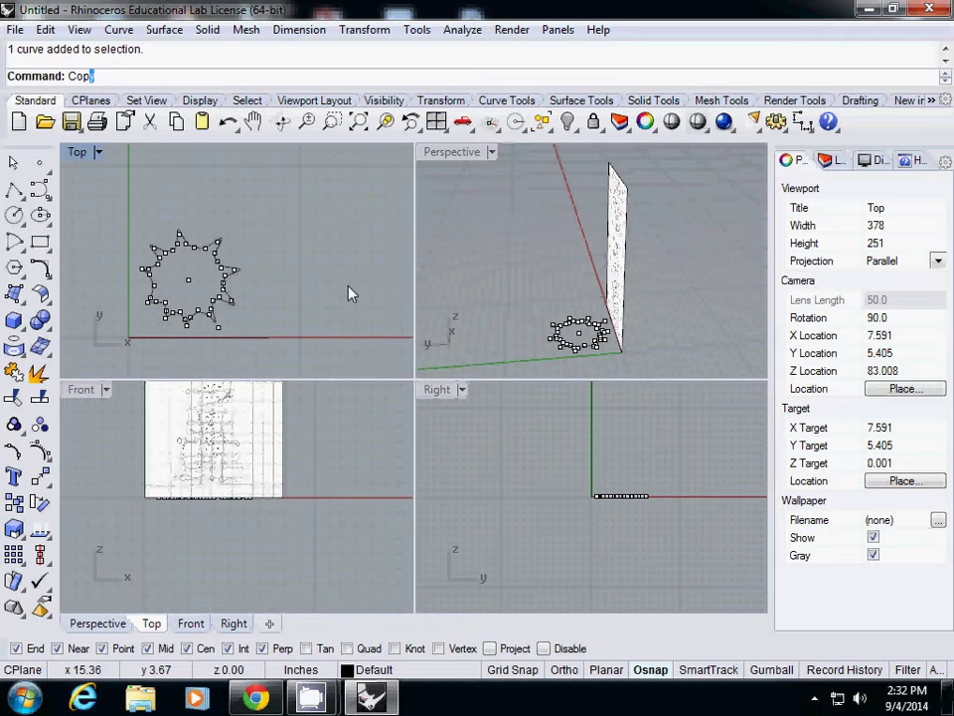
pyautogui.write('y')
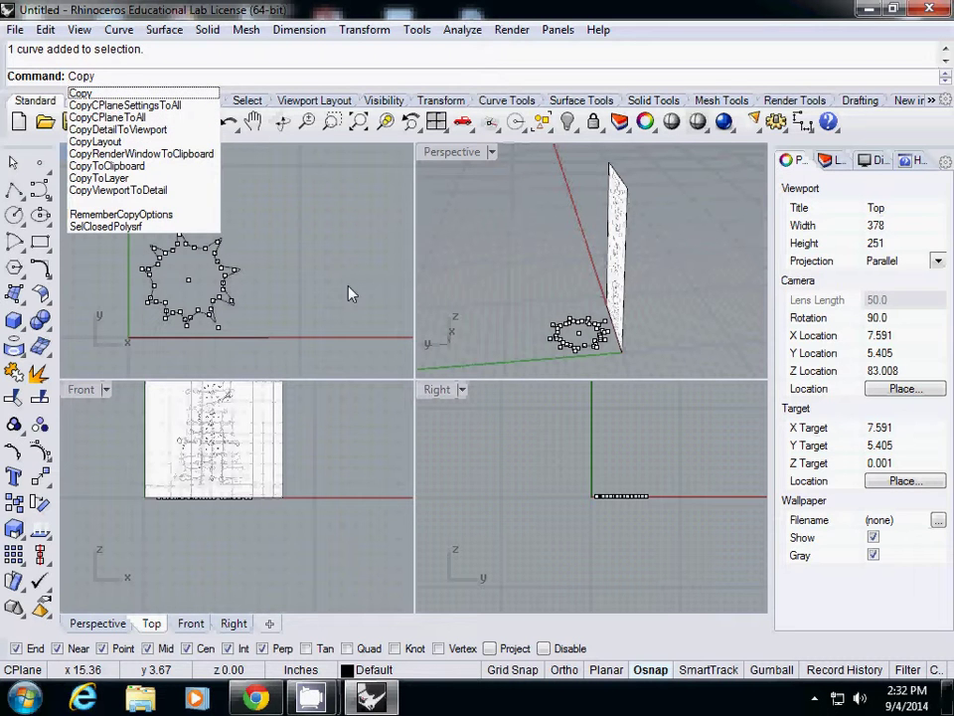
pyautogui.press('Return')
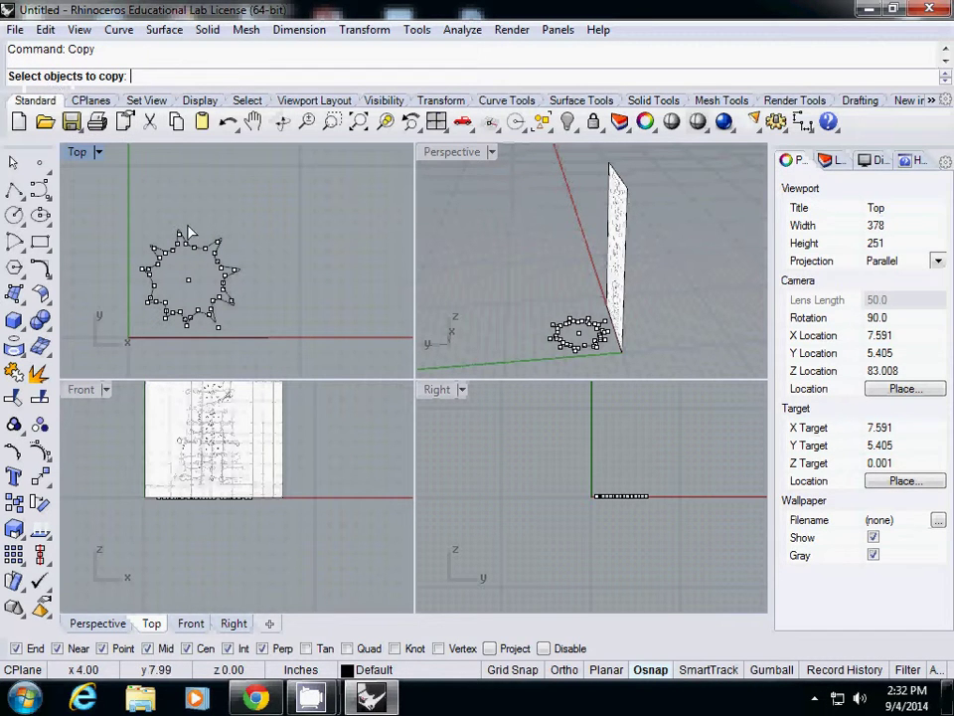
pyautogui.scroll(3, 212, 266)
pyautogui.click(219, 259)
pyautogui.scroll(-3, 279, 289)
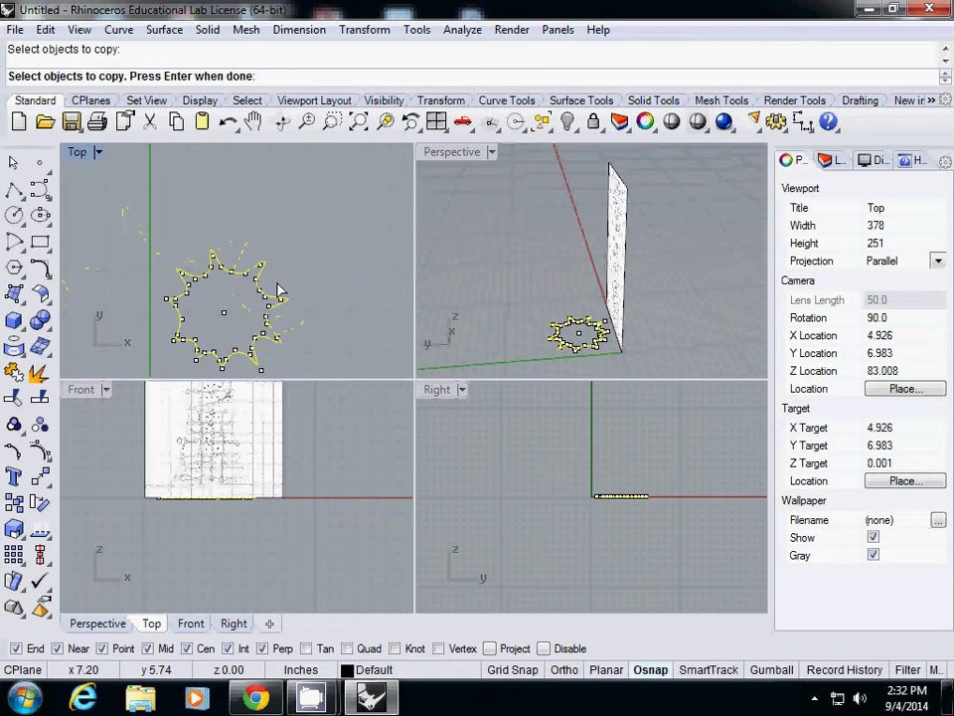
pyautogui.scroll(-2, 281, 252)
pyautogui.press('Return')
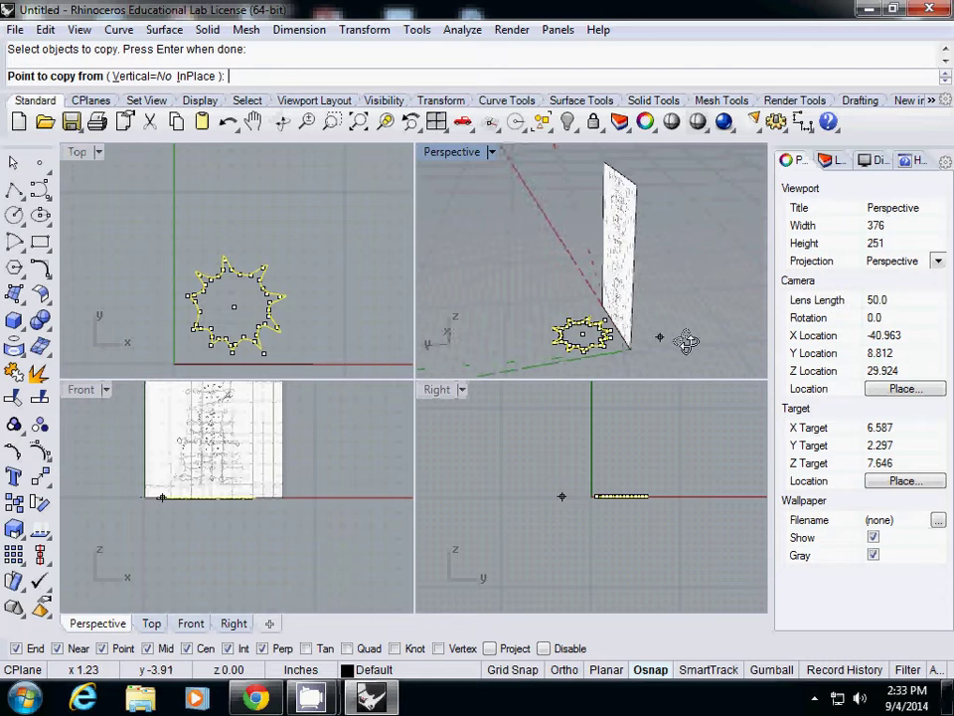
pyautogui.moveTo(686, 341); pyautogui.dragTo(668, 358, button='right')
pyautogui.click(637, 350)
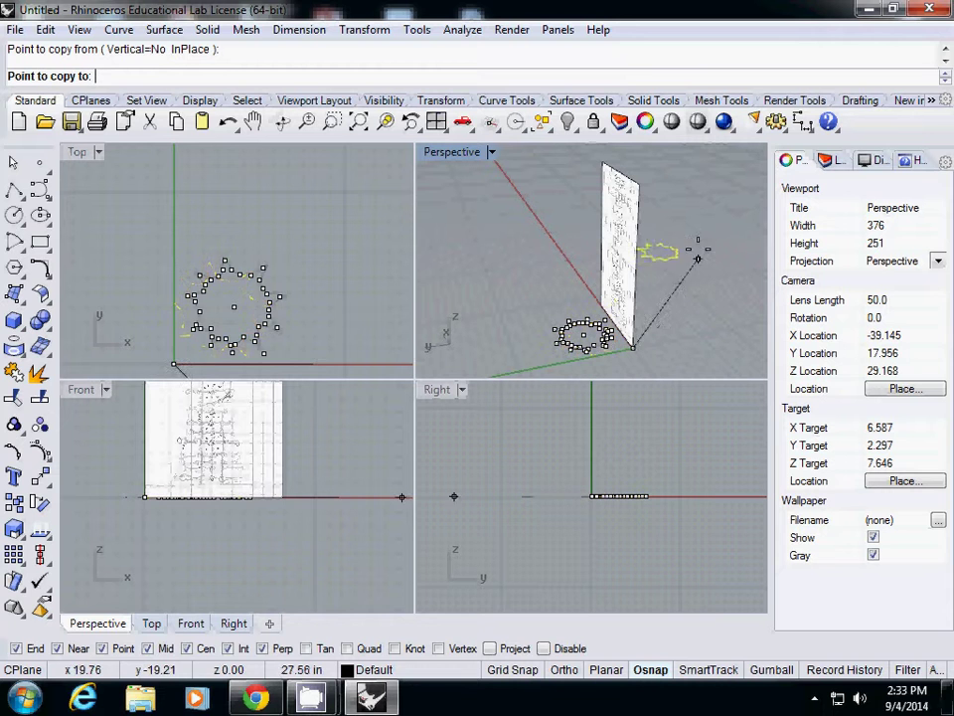
pyautogui.click(640, 186)
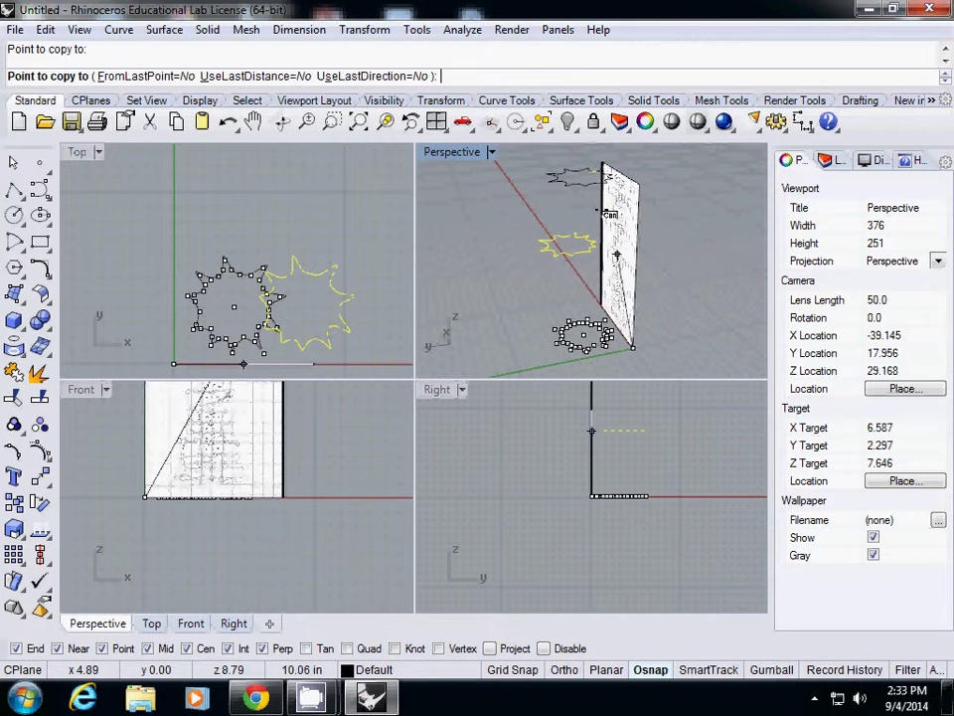
pyautogui.press('Return')
pyautogui.moveTo(628, 252); pyautogui.dragTo(507, 284, button='right')
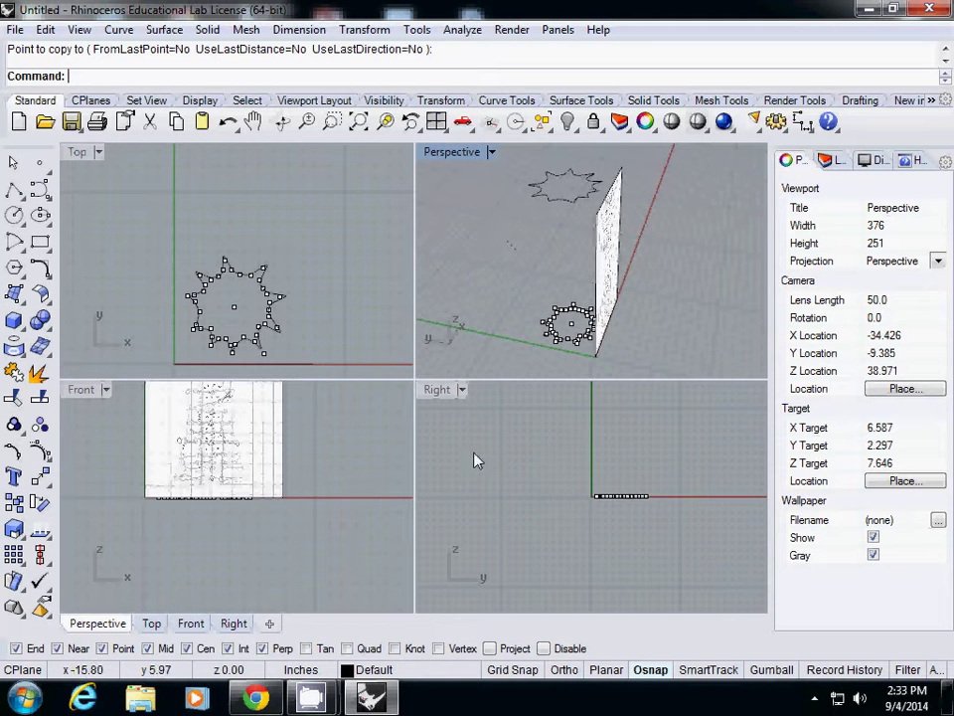
pyautogui.moveTo(474, 219); pyautogui.dragTo(488, 244, button='right')
pyautogui.scroll(6, 570, 330)
pyautogui.moveTo(570, 328); pyautogui.dragTo(579, 301, button='right')
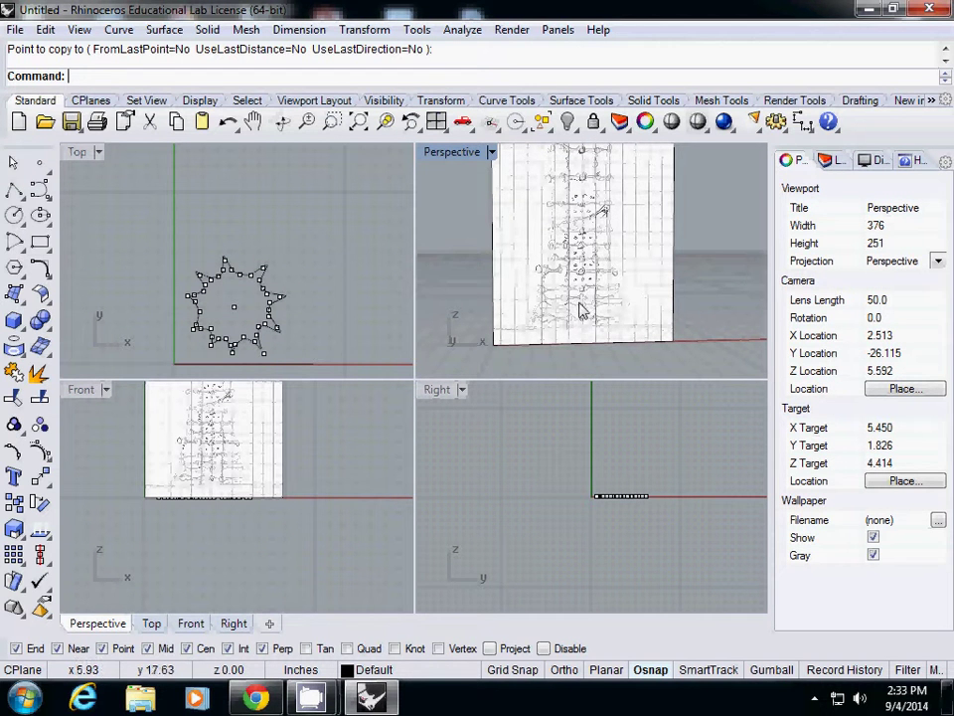
pyautogui.click(42, 192)
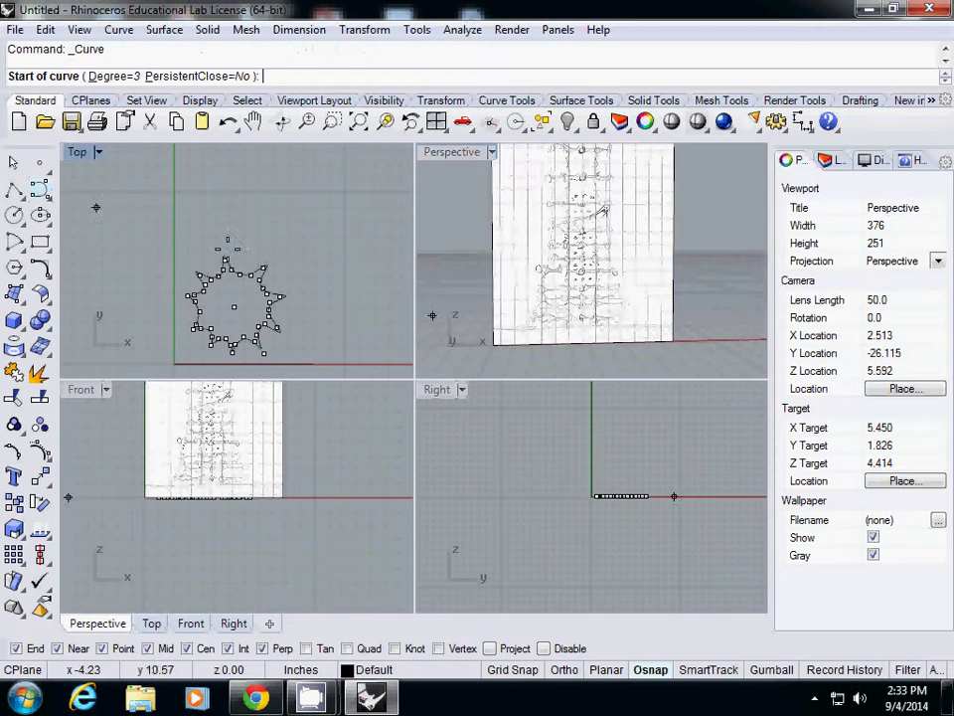
pyautogui.scroll(1, 549, 323)
pyautogui.scroll(2, 549, 323)
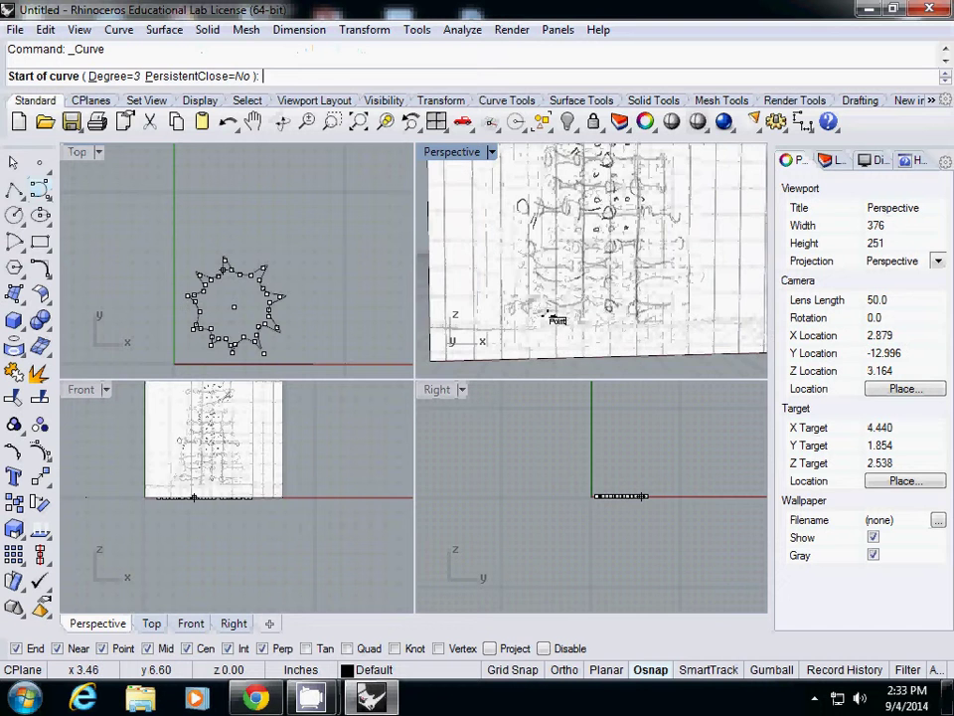
pyautogui.click(550, 319)
pyautogui.press('Escape')
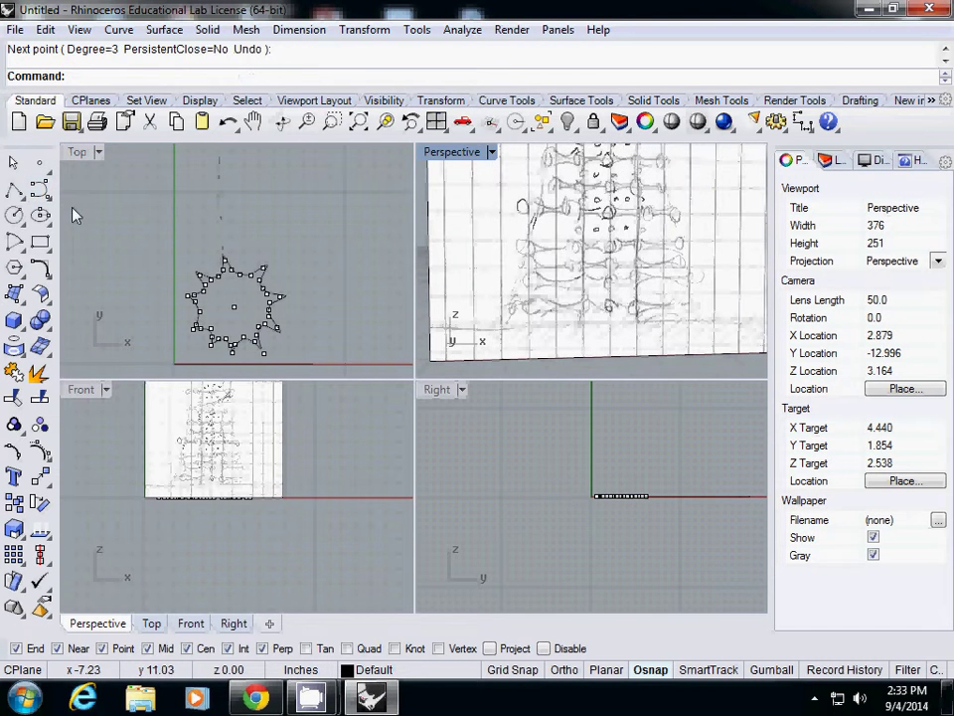
pyautogui.click(41, 192)
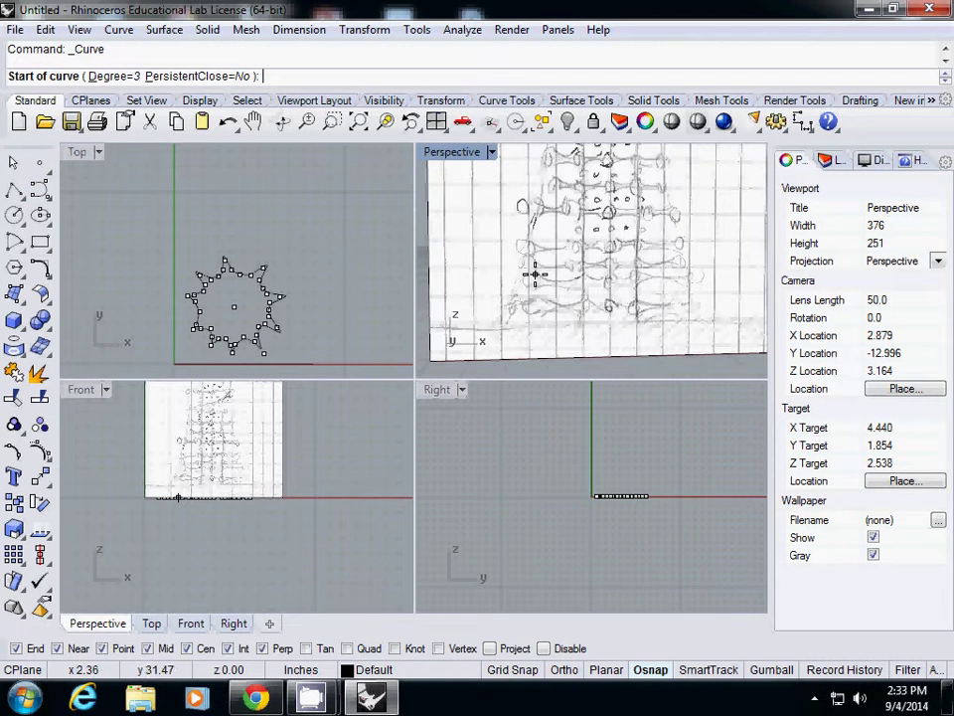
pyautogui.press('Escape')
# Try to place a single point and a series of points along a lower row of the sketch in the Perspective view.
pyautogui.click(40, 162)
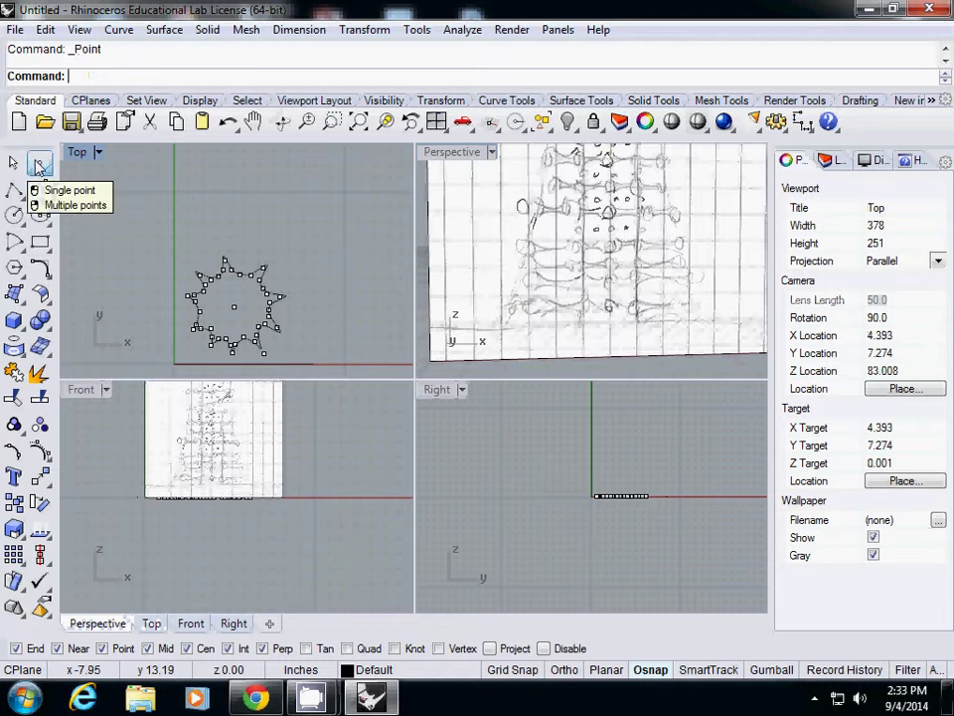
pyautogui.click(530, 280)
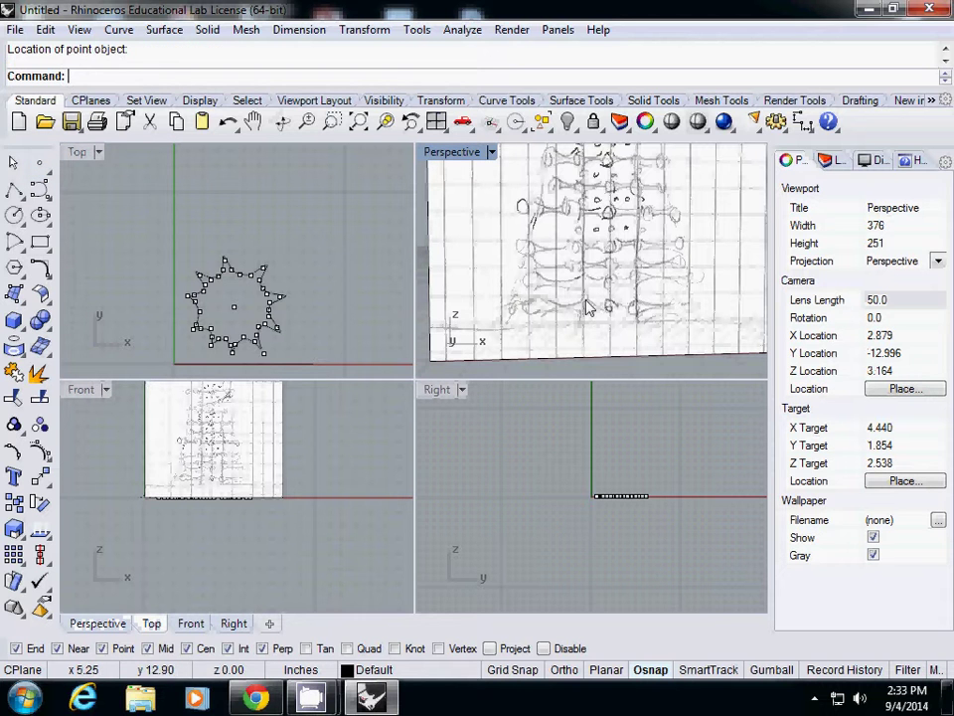
pyautogui.rightClick(39, 162)
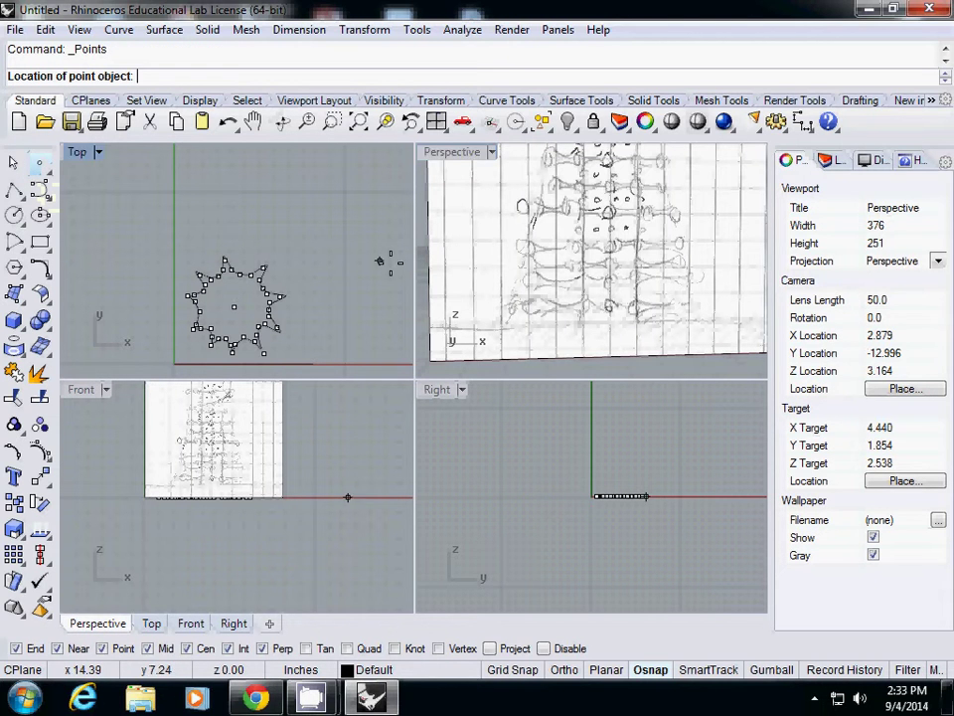
pyautogui.click(580, 280)
pyautogui.click(610, 278)
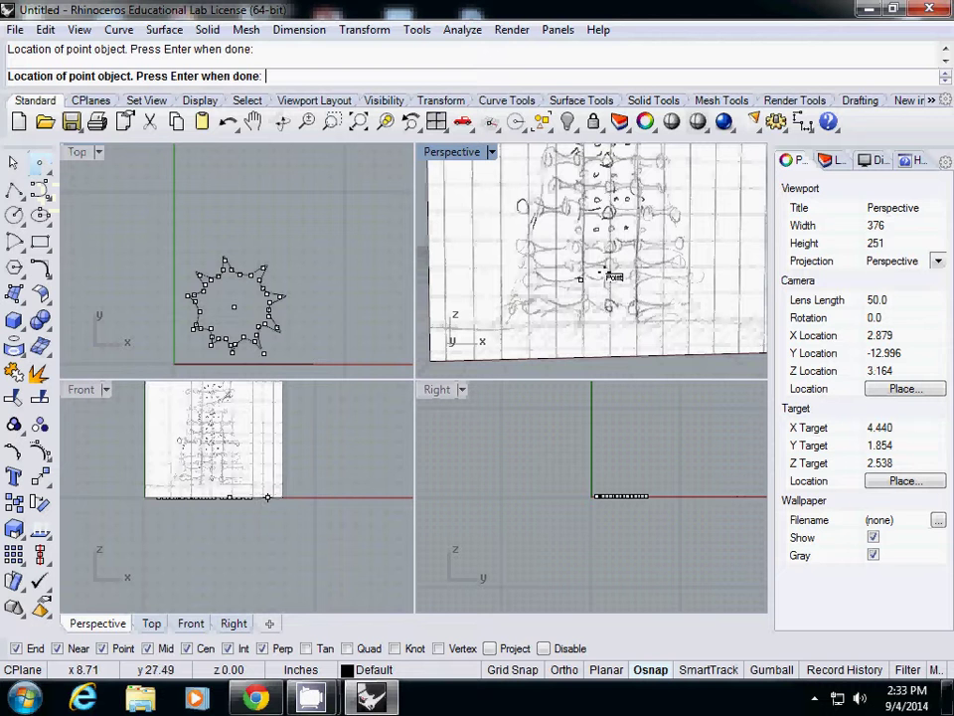
pyautogui.click(676, 279)
pyautogui.press('Return')
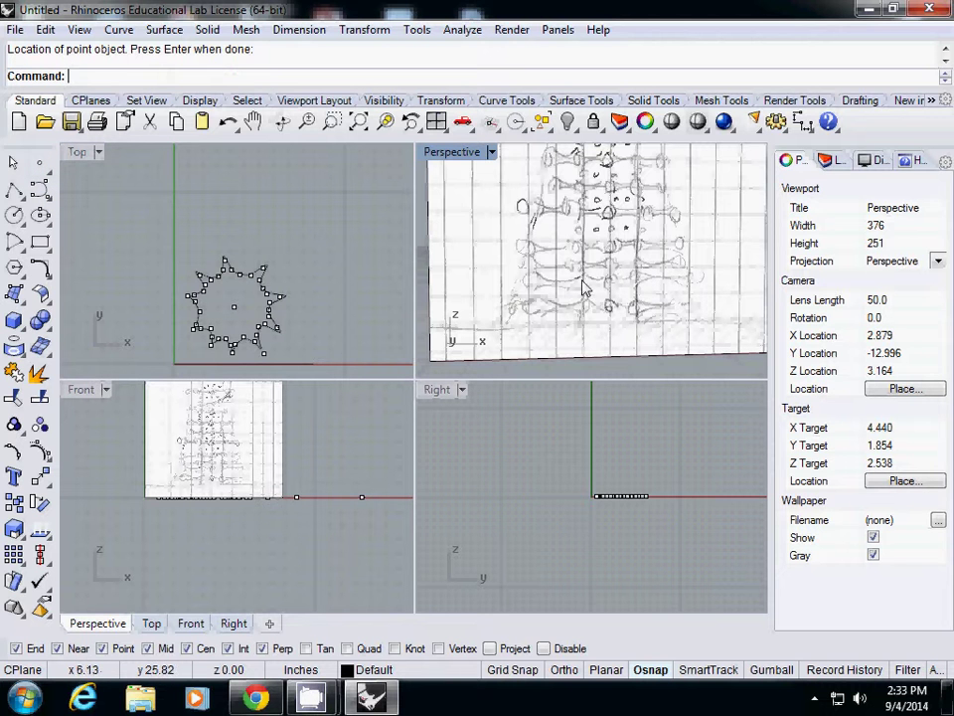
pyautogui.moveTo(587, 312); pyautogui.dragTo(621, 259, button='right')
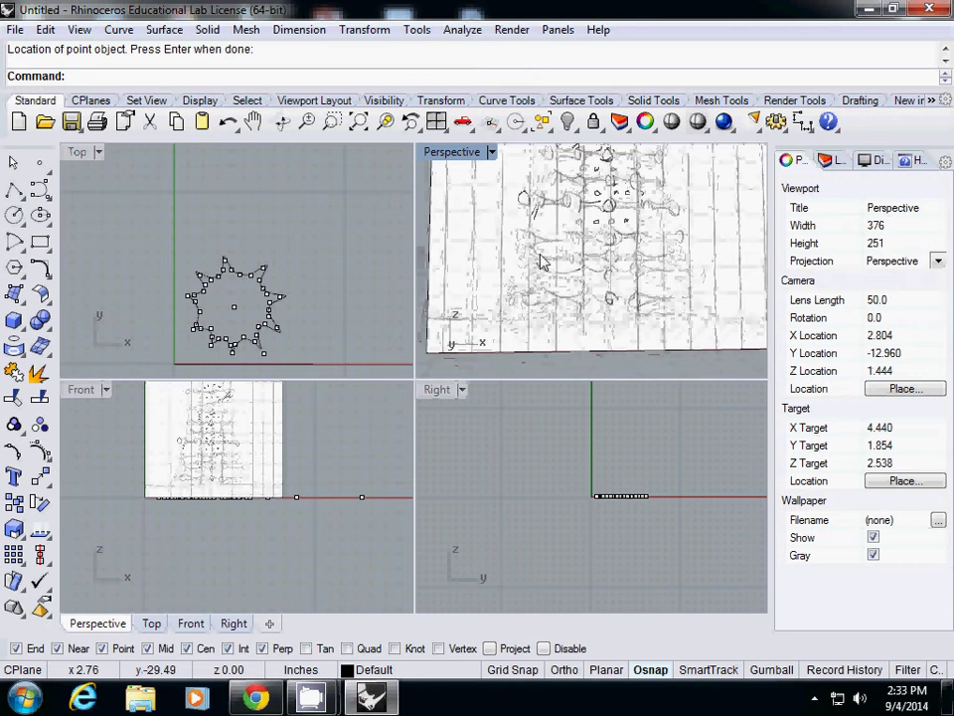
pyautogui.moveTo(540, 254); pyautogui.dragTo(552, 261, button='right')
pyautogui.moveTo(323, 307); pyautogui.dragTo(310, 241, button='right')
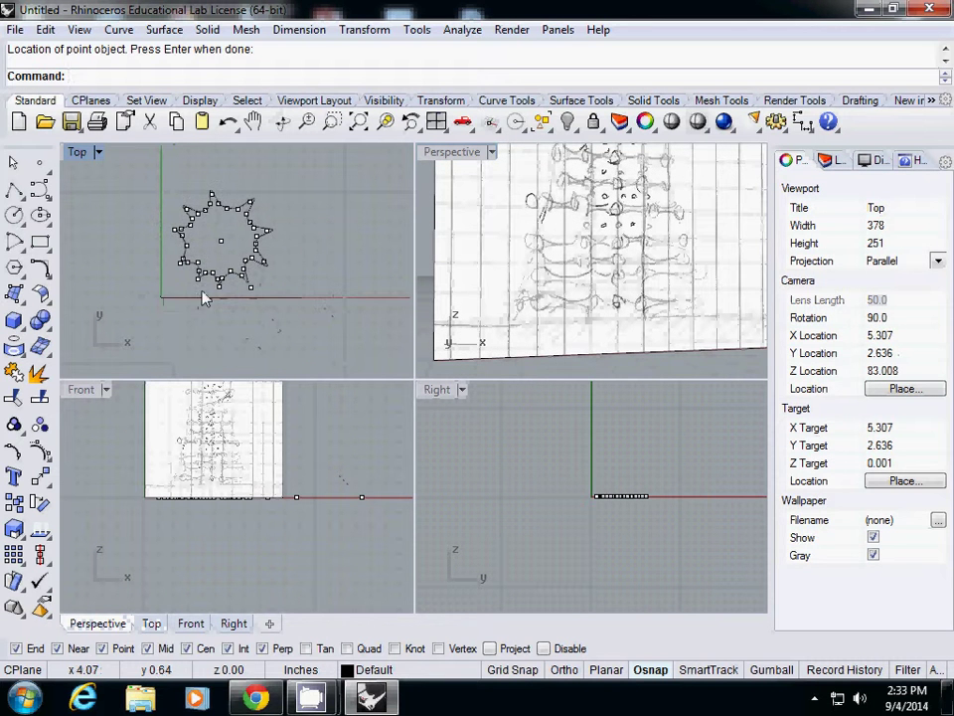
pyautogui.click(269, 298)
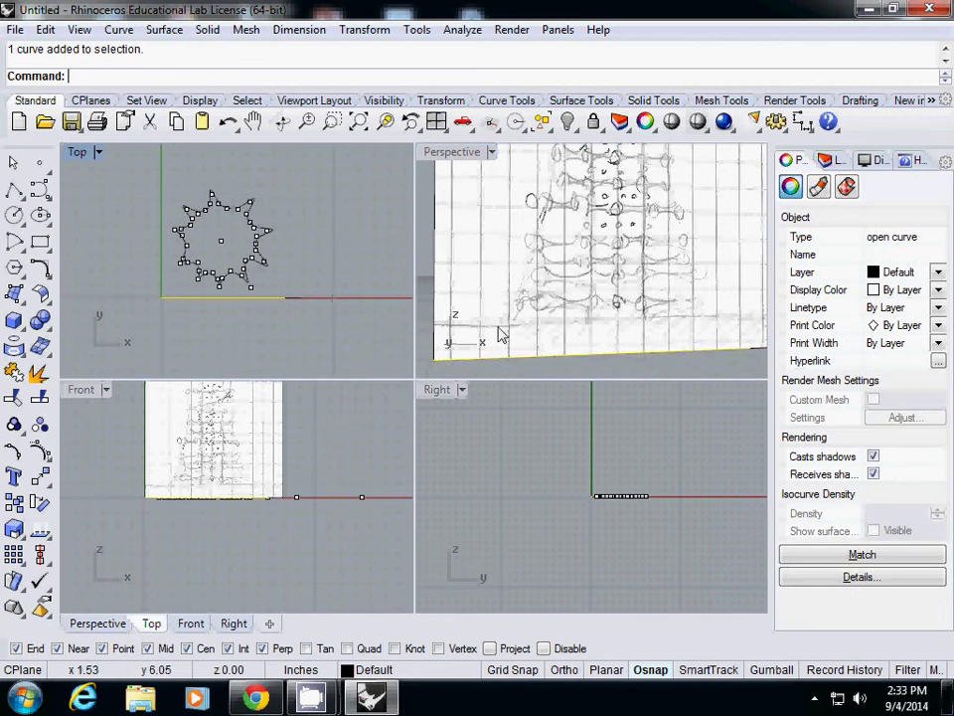
pyautogui.moveTo(514, 318); pyautogui.dragTo(537, 298, button='right')
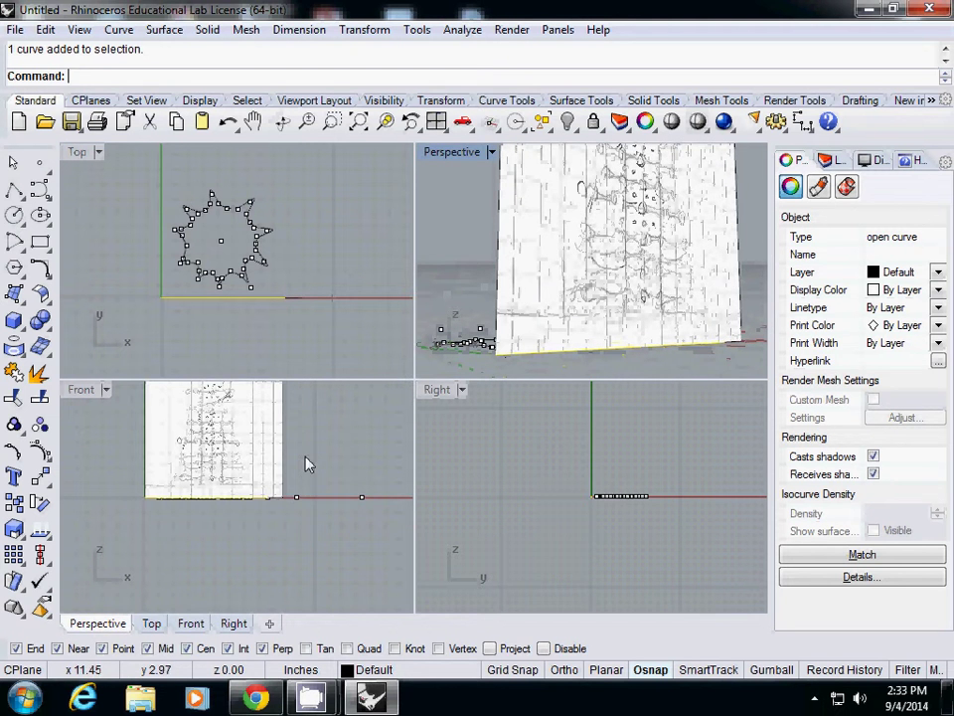
pyautogui.moveTo(309, 462); pyautogui.dragTo(320, 463, button='right')
# Maximize the Front view and place three points across the sketch's lowest bone row, starting at about x 2.51, y 1.38.
pyautogui.doubleClick(82, 390)
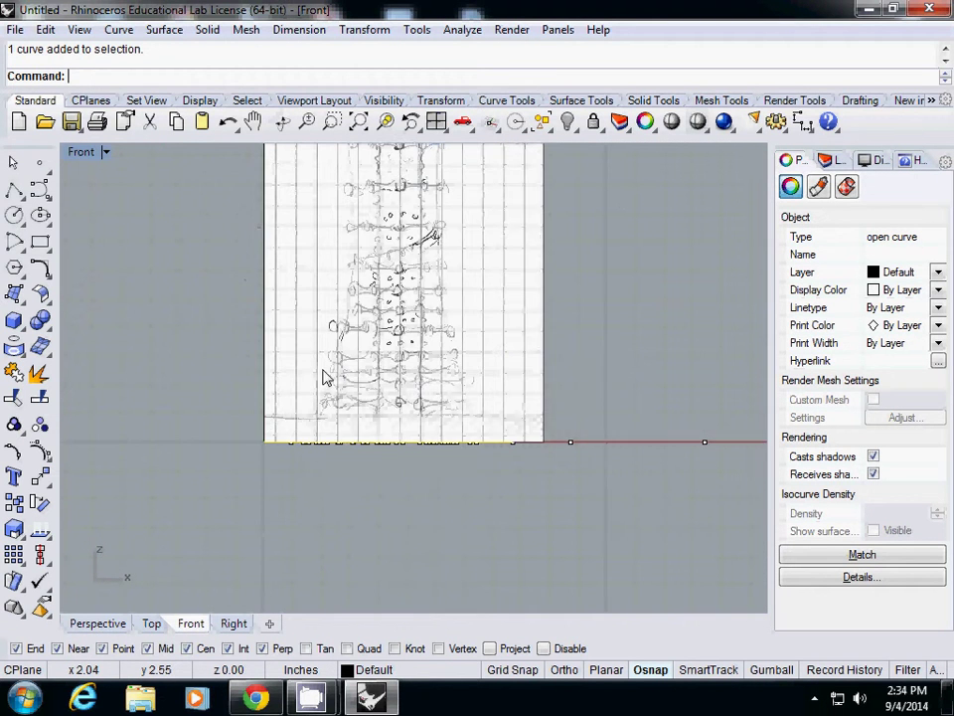
pyautogui.moveTo(326, 379); pyautogui.dragTo(280, 417, button='right')
pyautogui.scroll(3, 280, 418)
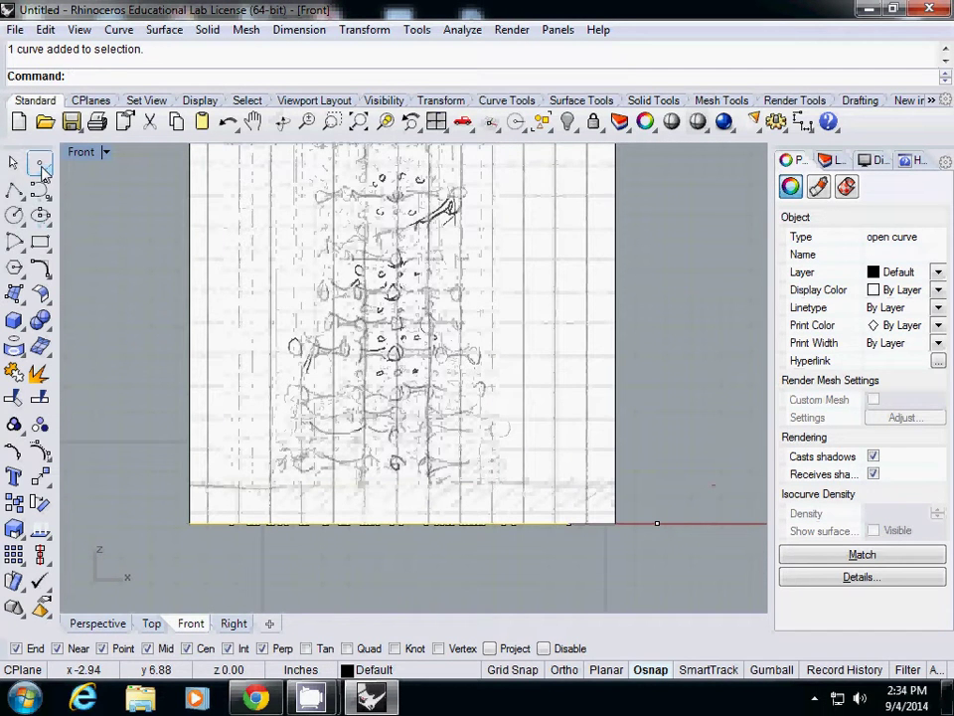
pyautogui.click(39, 162)
pyautogui.click(298, 462)
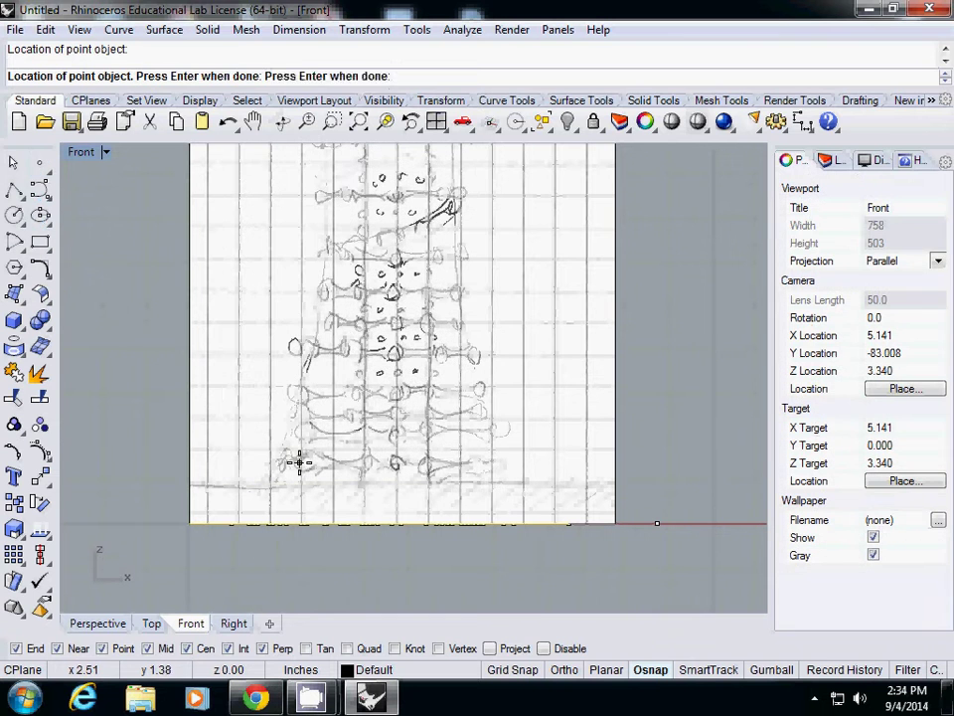
pyautogui.click(395, 463)
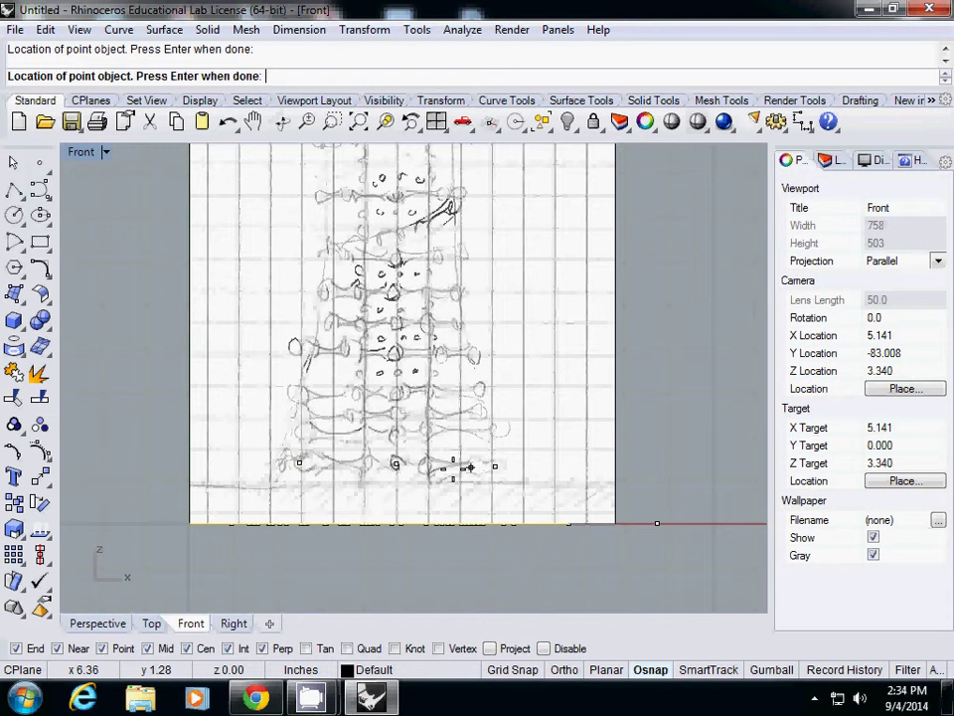
pyautogui.press('Return')
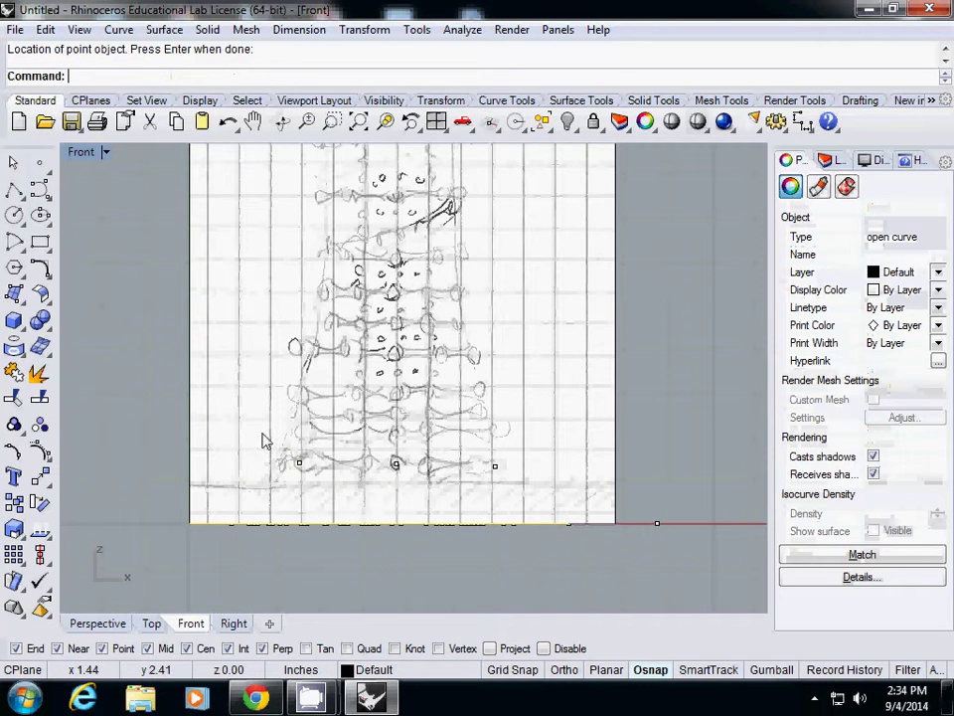
# Place a series of points outlining the upper edge, lower edge and far end of the sketch's lowest bone row in the Front view.
pyautogui.click(40, 162)
pyautogui.scroll(5, 298, 464)
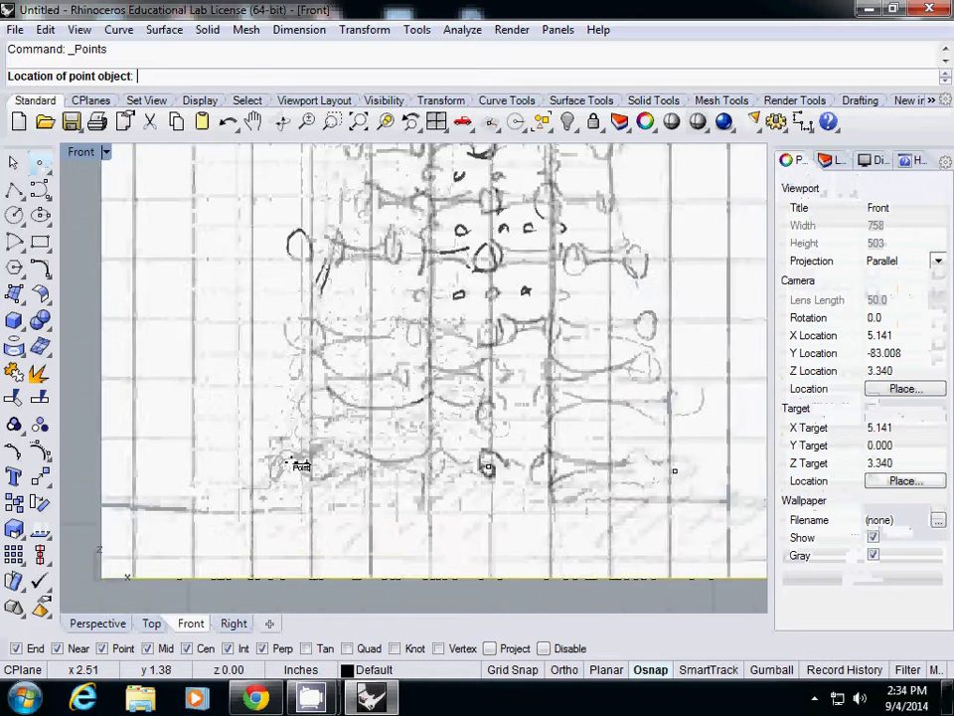
pyautogui.click(312, 436)
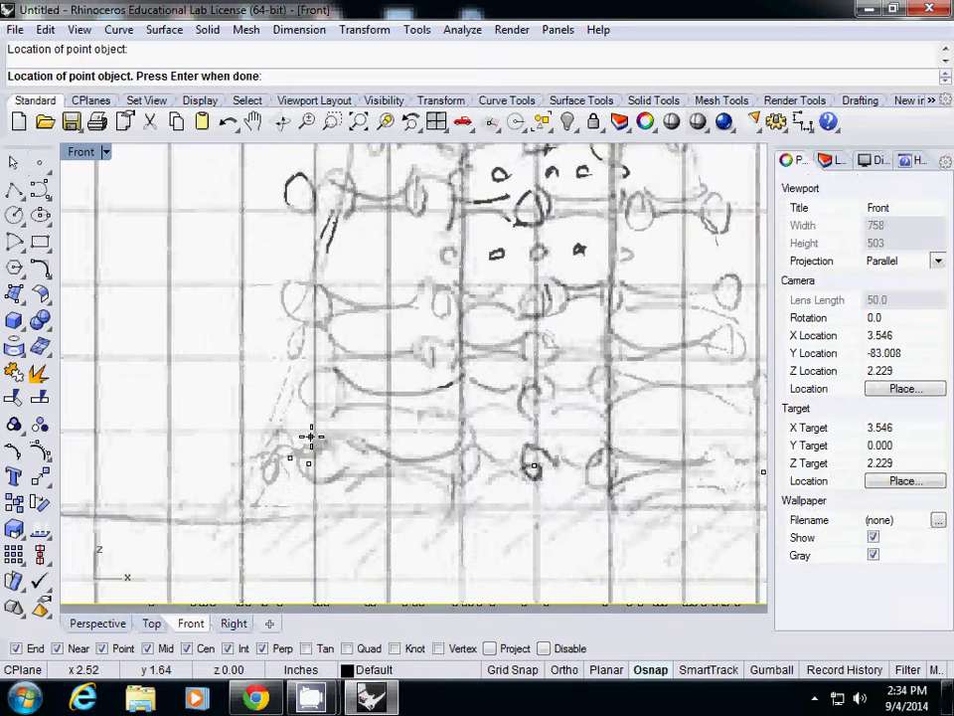
pyautogui.click(406, 454)
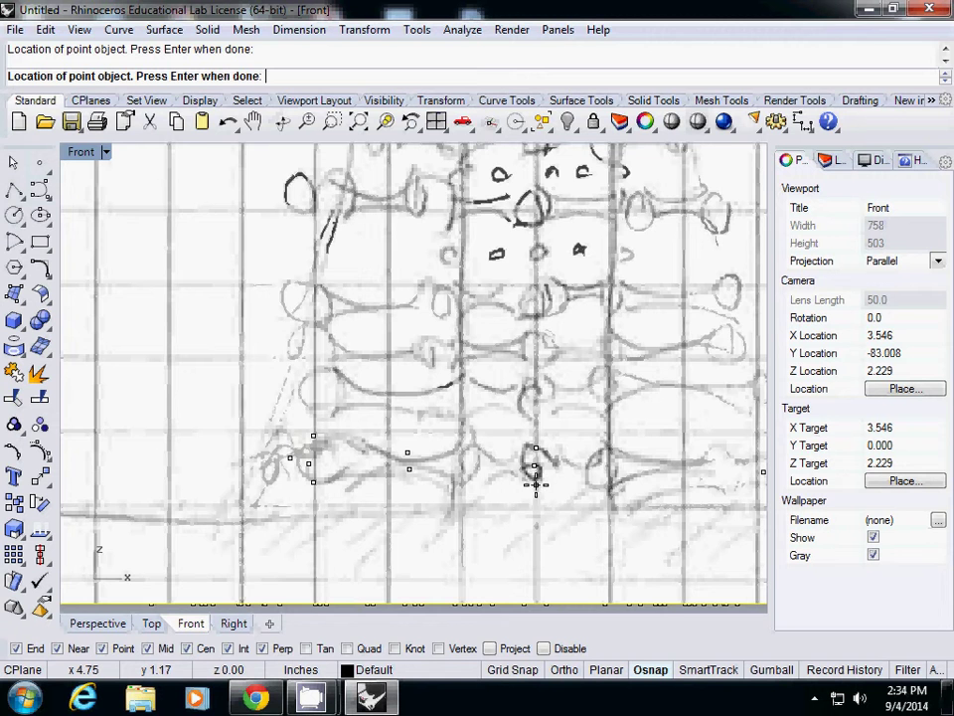
pyautogui.moveTo(599, 467); pyautogui.dragTo(467, 444, button='right')
pyautogui.click(482, 429)
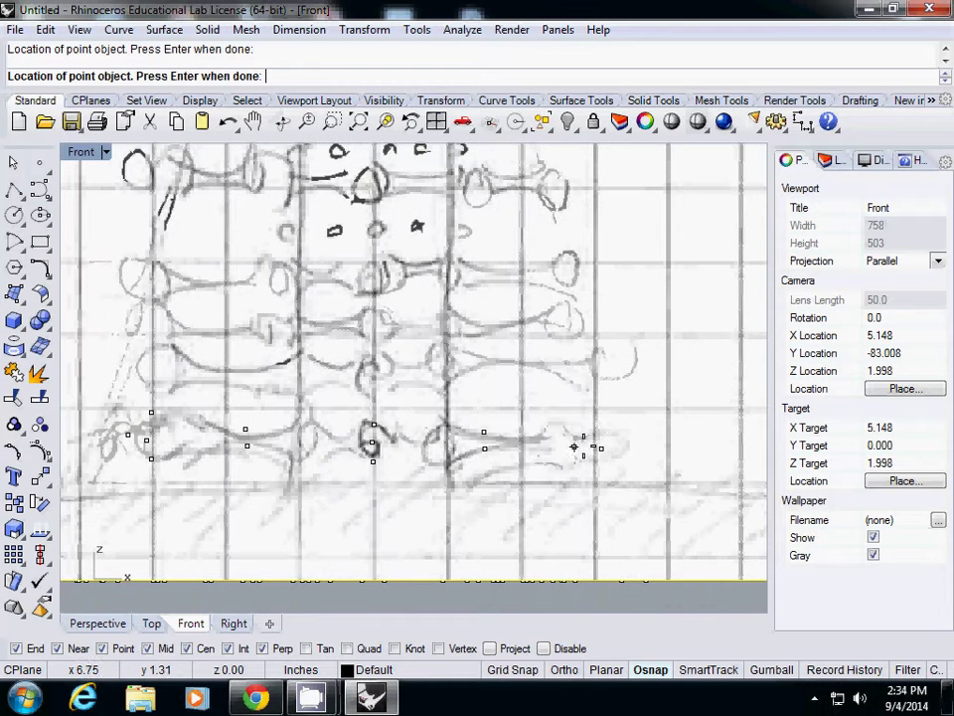
pyautogui.click(625, 445)
pyautogui.click(593, 463)
pyautogui.press('Return')
# Draw a closed degree 3 control point curve around the lowest bone row, using the outlining points as its control points.
pyautogui.click(290, 317)
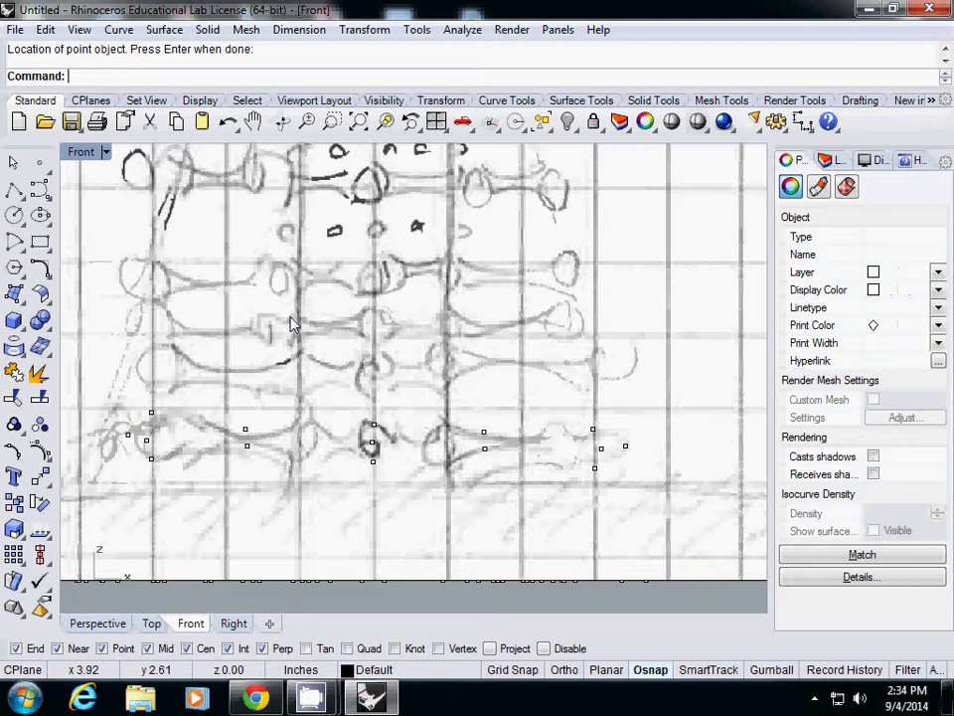
pyautogui.moveTo(263, 311); pyautogui.dragTo(305, 281, button='right')
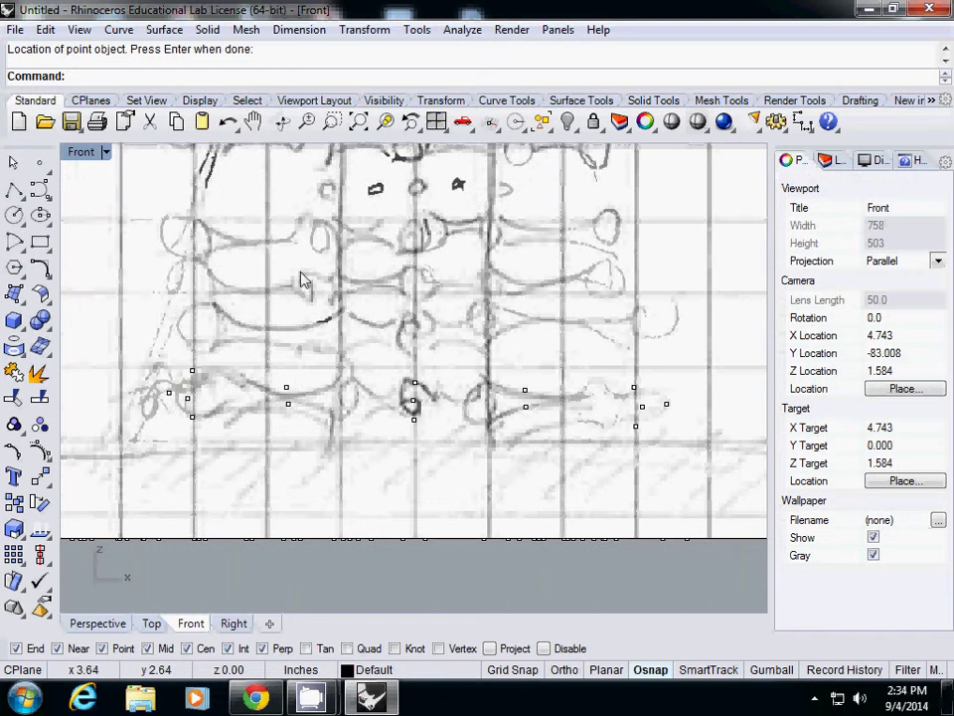
pyautogui.click(41, 192)
pyautogui.click(164, 393)
pyautogui.click(192, 370)
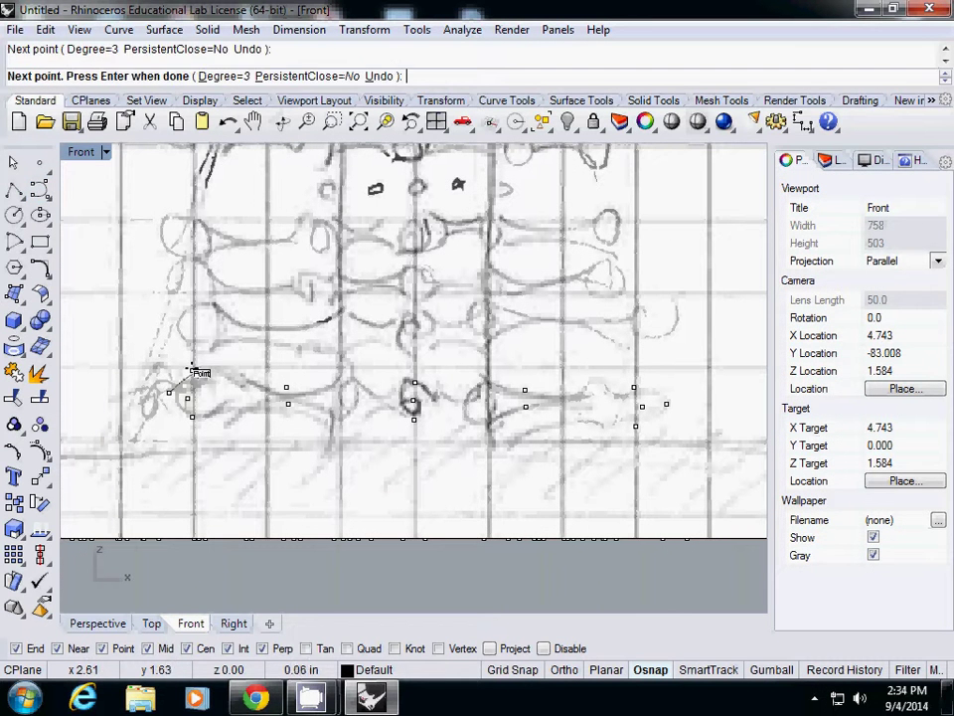
pyautogui.click(286, 388)
pyautogui.click(404, 381)
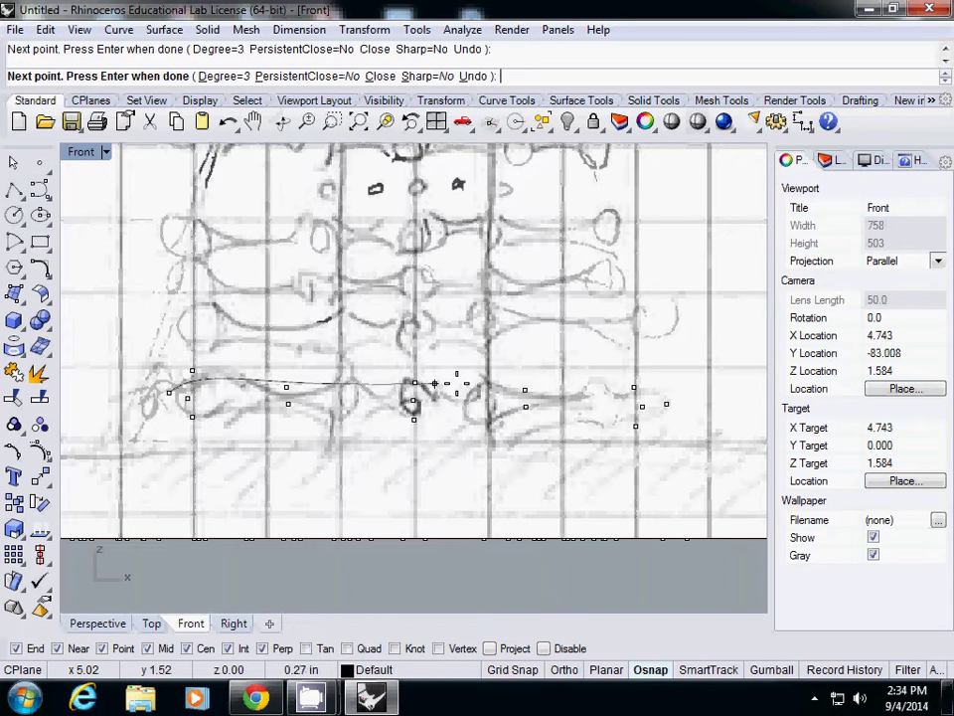
pyautogui.click(666, 403)
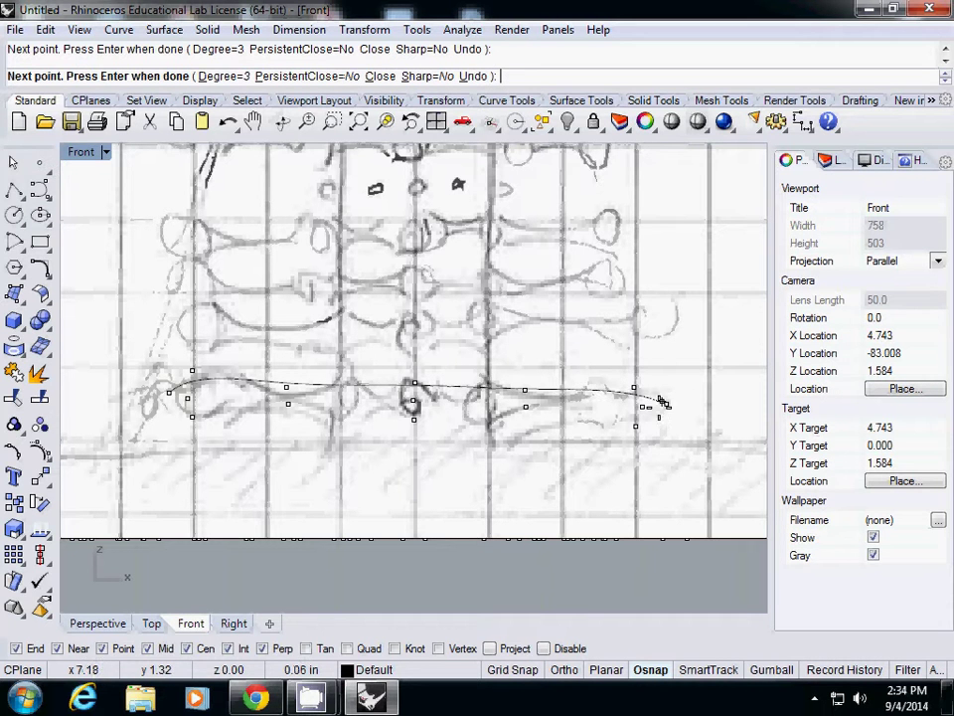
pyautogui.click(637, 425)
pyautogui.click(526, 407)
pyautogui.click(415, 419)
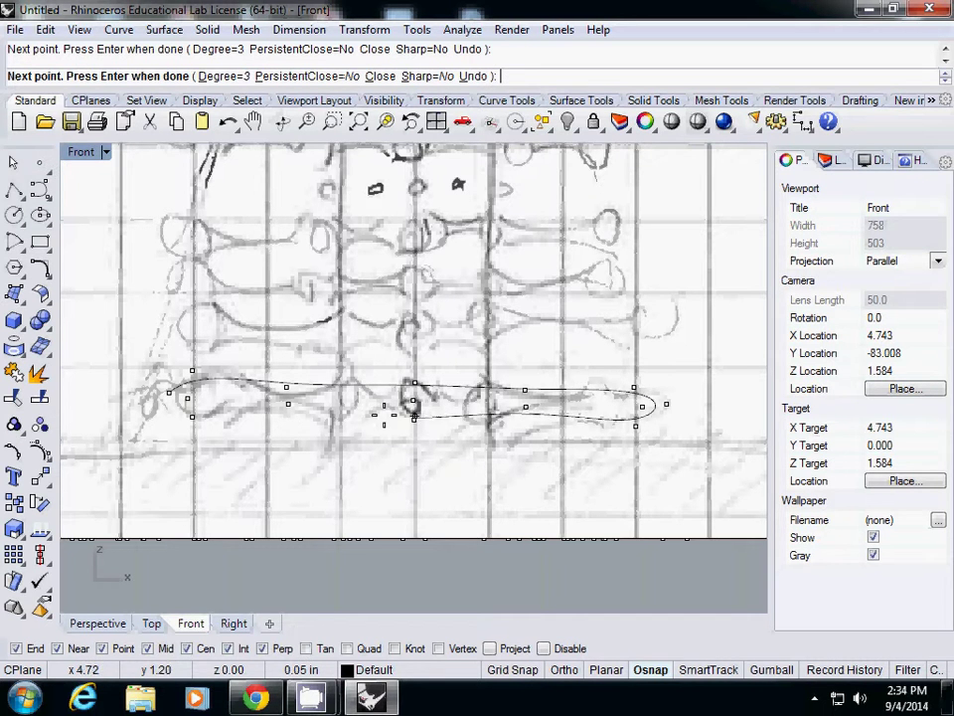
pyautogui.click(288, 404)
pyautogui.click(193, 416)
pyautogui.click(167, 396)
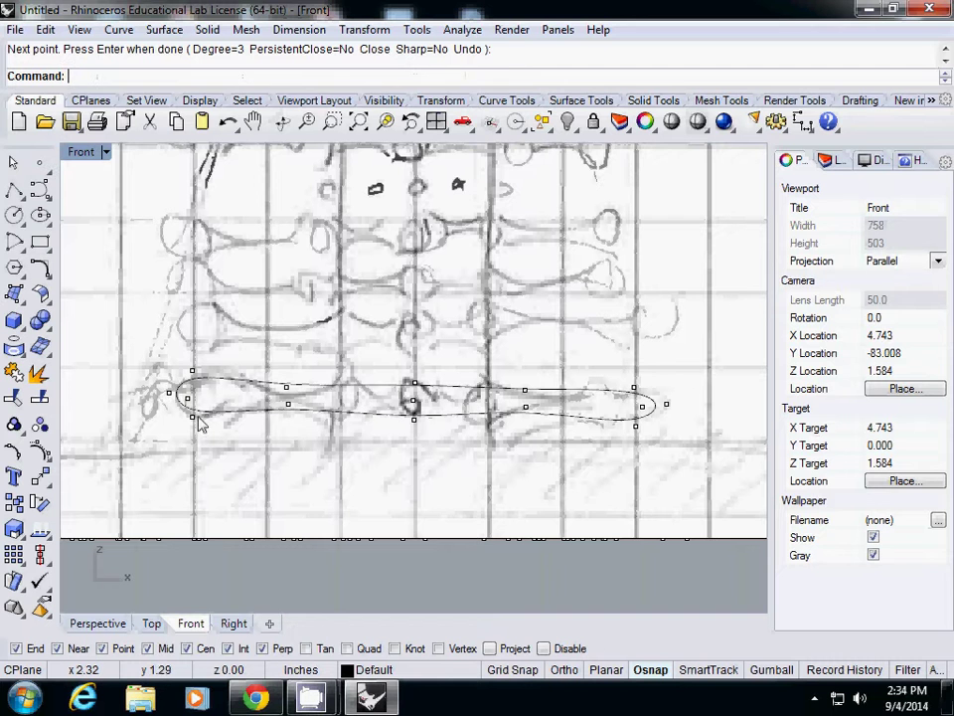
# Restore the four-viewport layout and orient the Perspective view for a close look at the bone curve on the upright sketch.
pyautogui.click(263, 387)
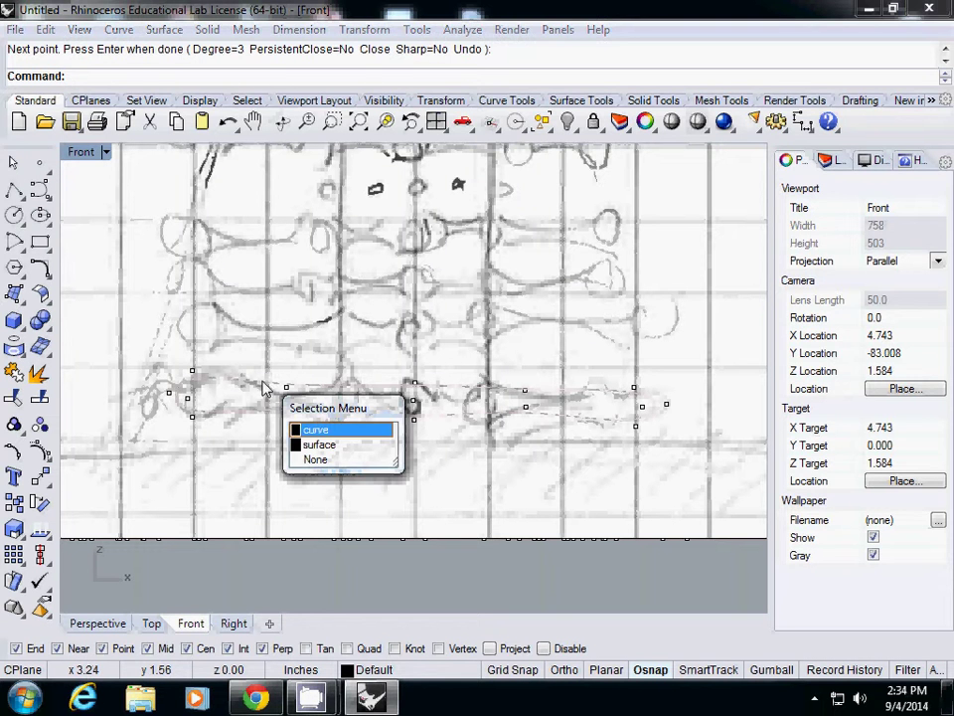
pyautogui.click(315, 432)
pyautogui.doubleClick(84, 155)
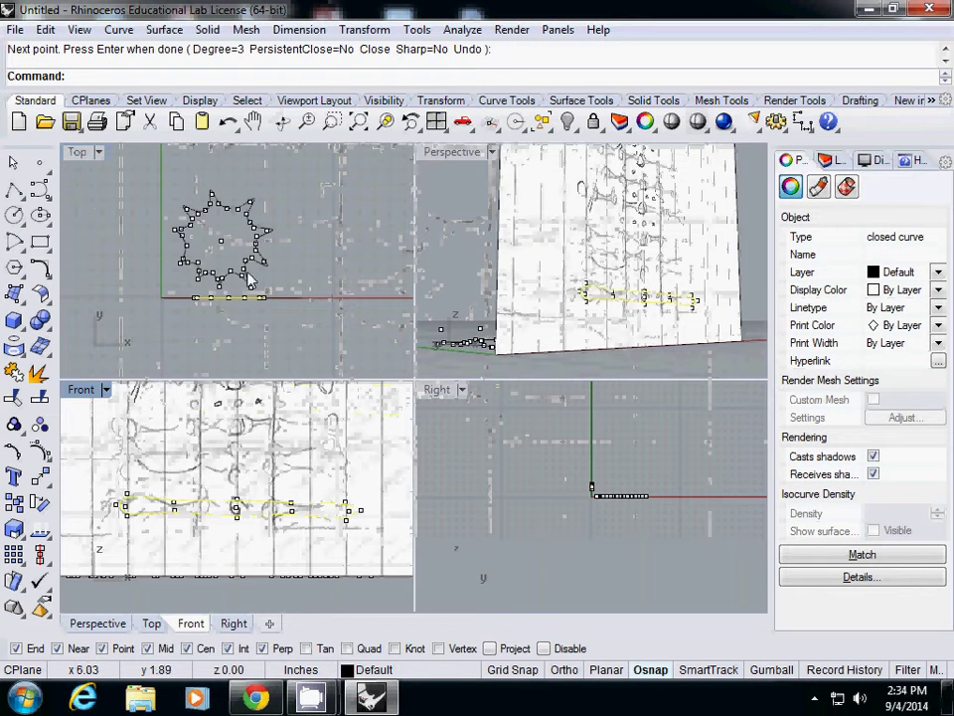
pyautogui.moveTo(465, 330); pyautogui.dragTo(639, 358, button='right')
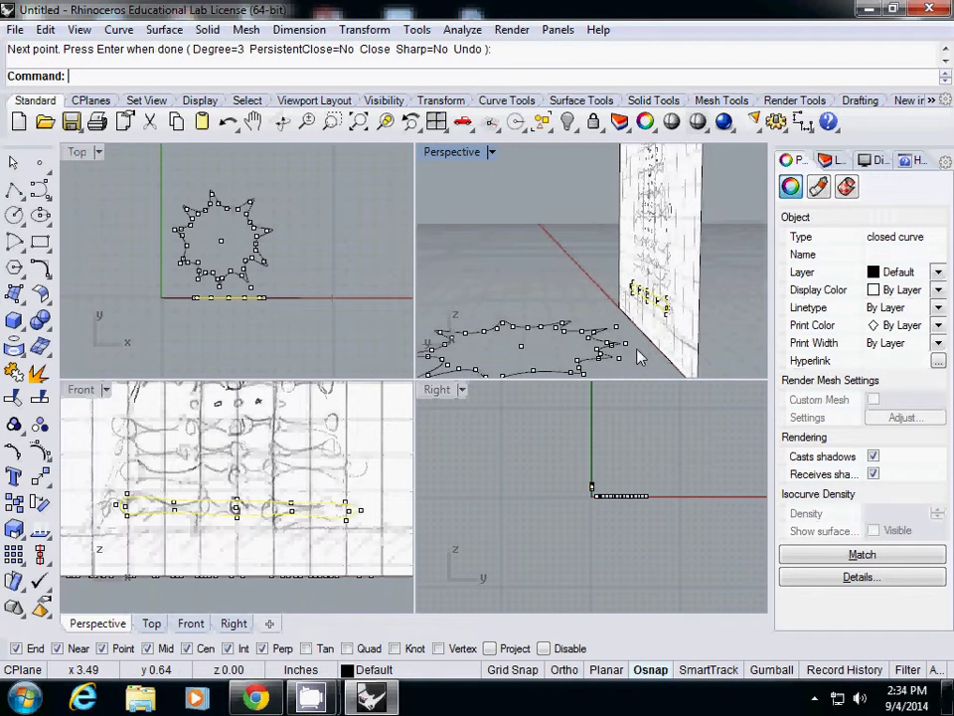
pyautogui.click(559, 267)
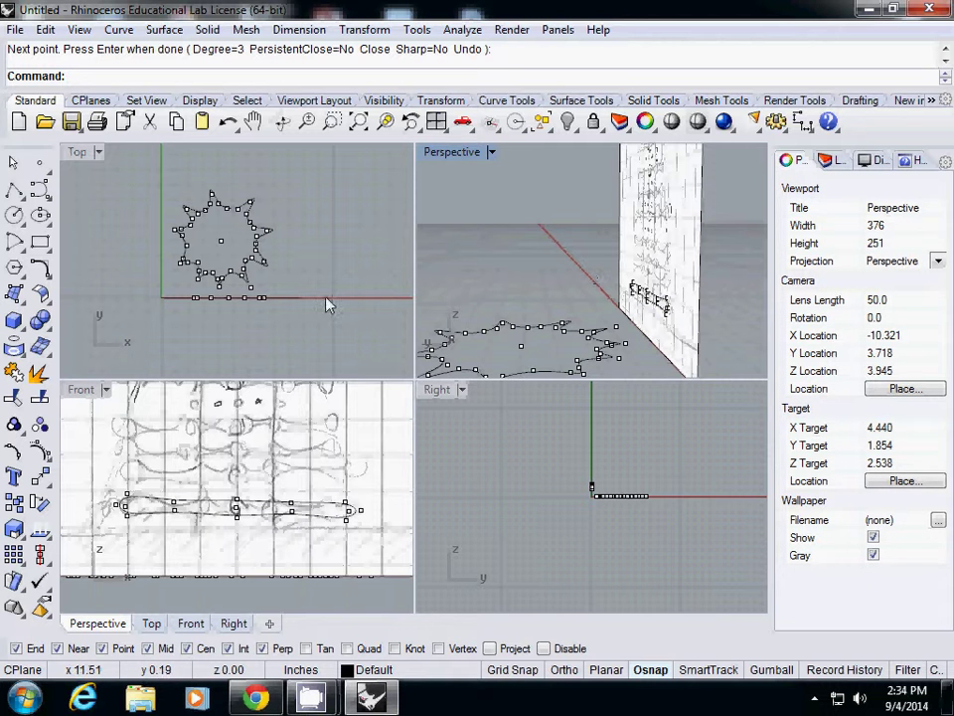
pyautogui.moveTo(669, 318); pyautogui.dragTo(654, 306, button='right')
pyautogui.scroll(8, 653, 294)
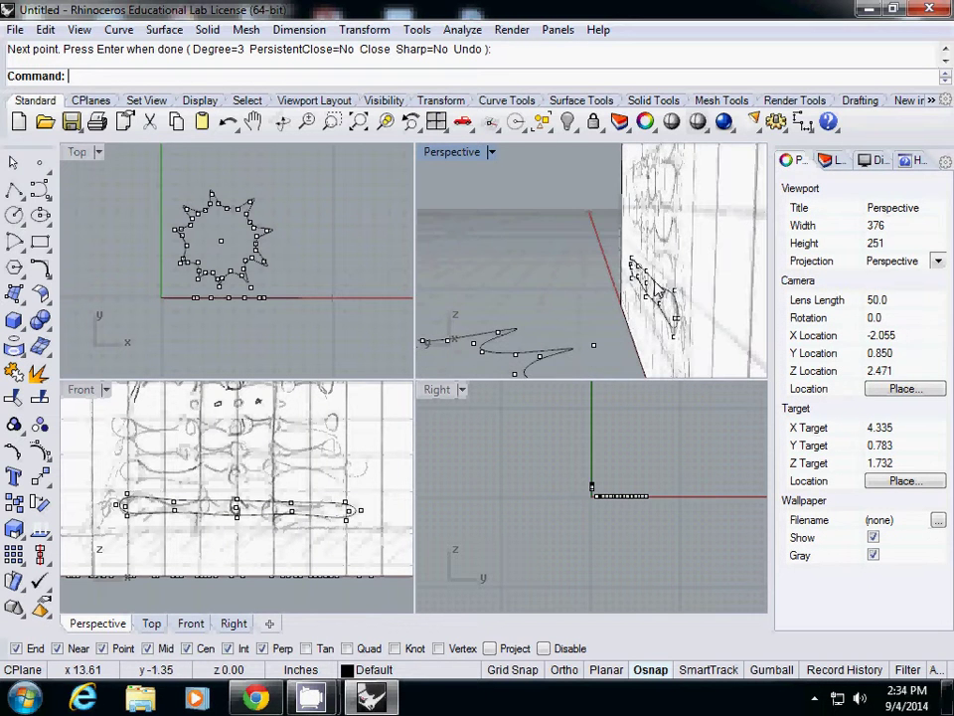
# Select the closed bone curve in the Perspective view and show the hidden star sketch image on the ground plane.
pyautogui.click(654, 286)
pyautogui.click(699, 328)
pyautogui.scroll(-5, 656, 318)
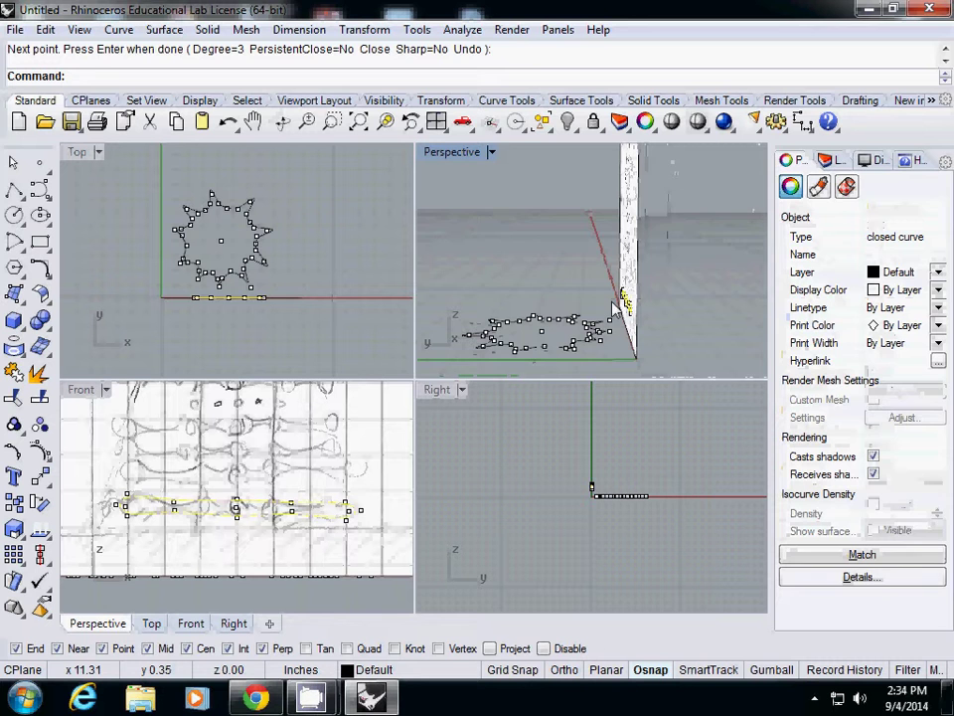
pyautogui.write('how')
pyautogui.press('Return')
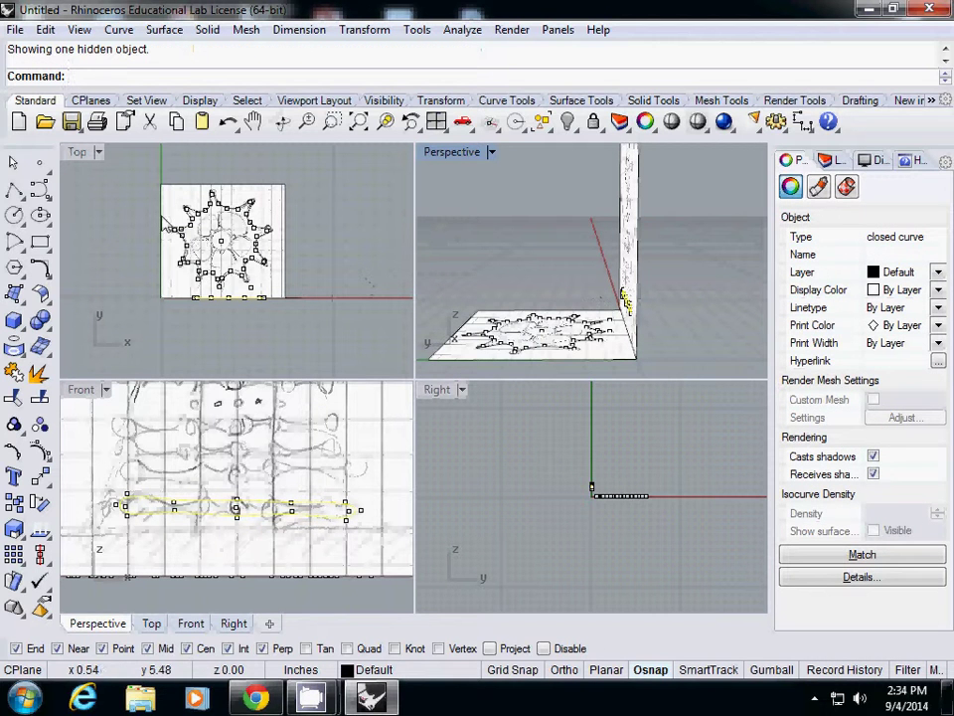
# Copy the bone curve from the ground sketch image's corner at the origin to its far corner along the y axis.
pyautogui.write('Copy')
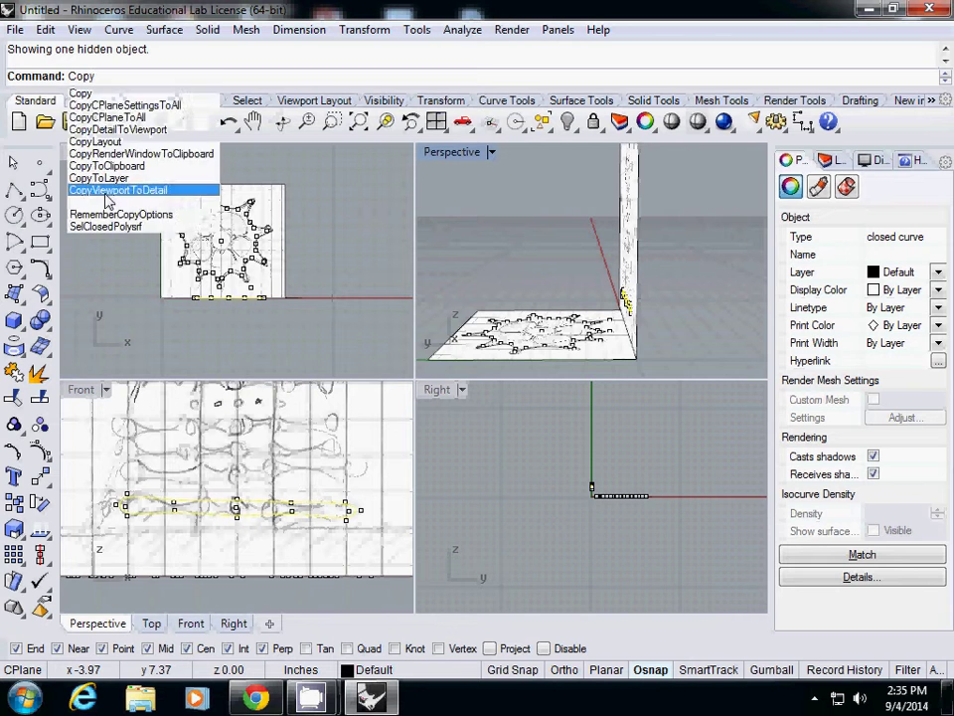
pyautogui.press('Return')
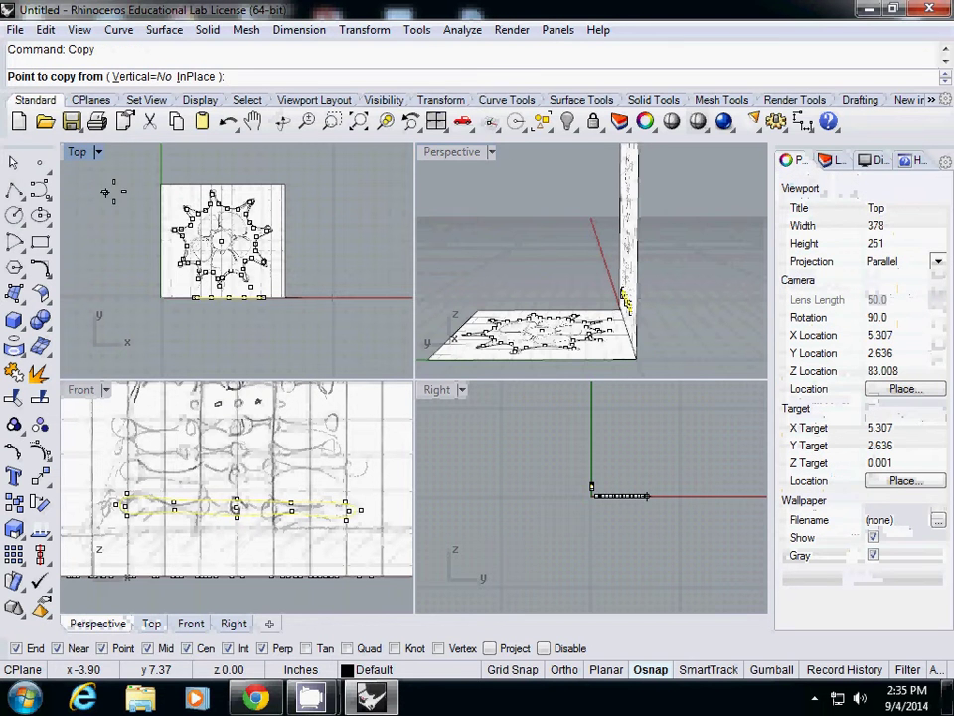
pyautogui.click(637, 359)
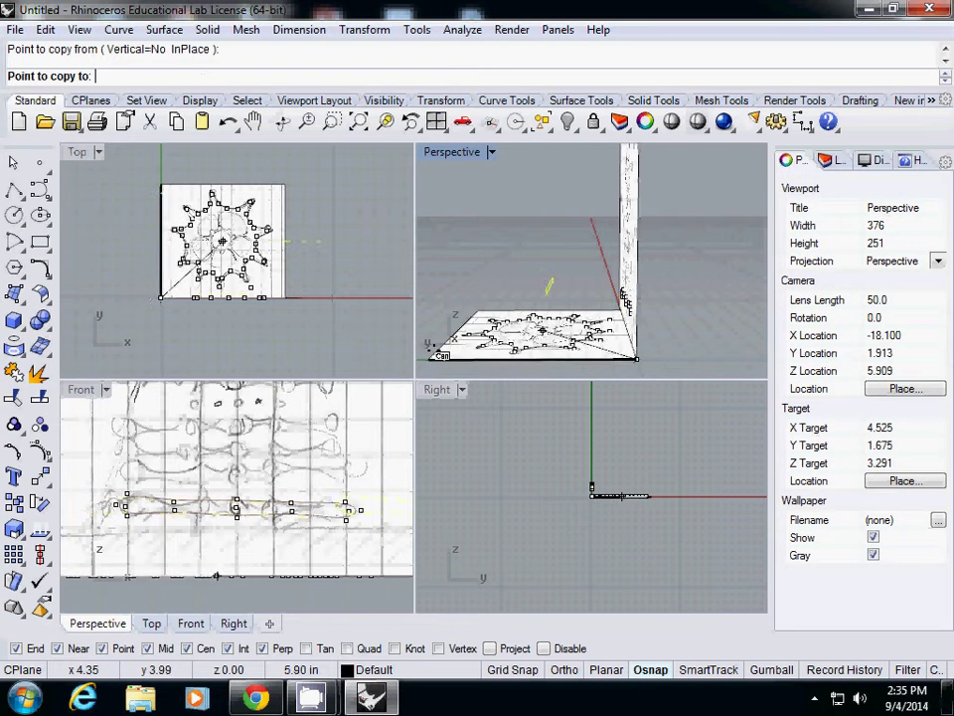
pyautogui.click(428, 360)
pyautogui.press('Return')
pyautogui.moveTo(509, 310); pyautogui.dragTo(574, 338, button='right')
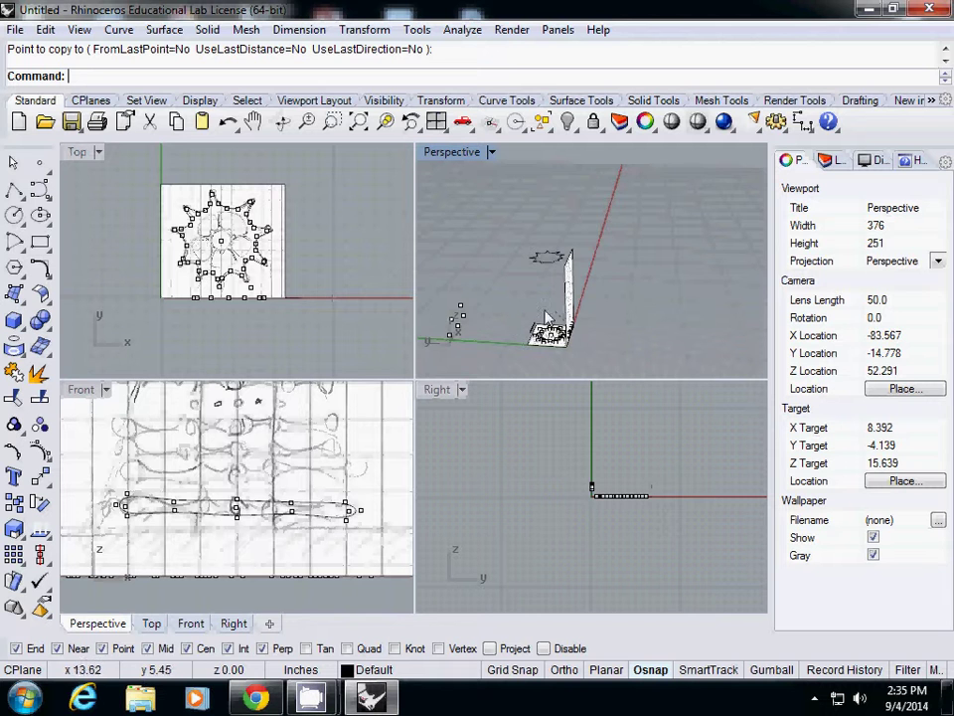
pyautogui.moveTo(577, 331); pyautogui.dragTo(524, 300, button='right')
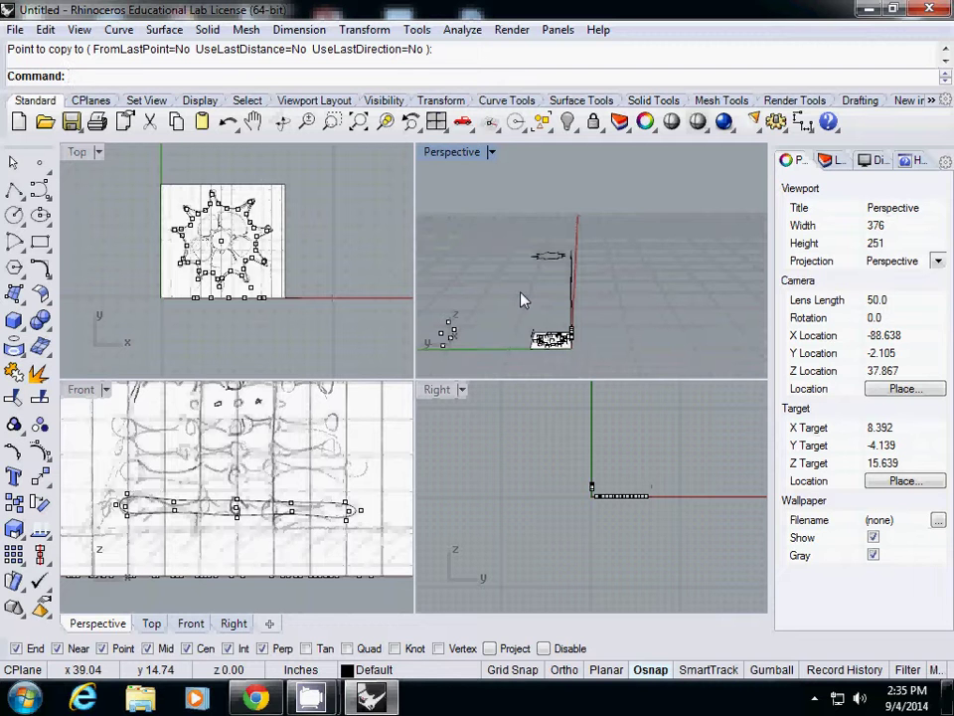
# Start a Loft with the raised star curve and the matching star curve on the ground sketch as its profiles.
pyautogui.write('Loft')
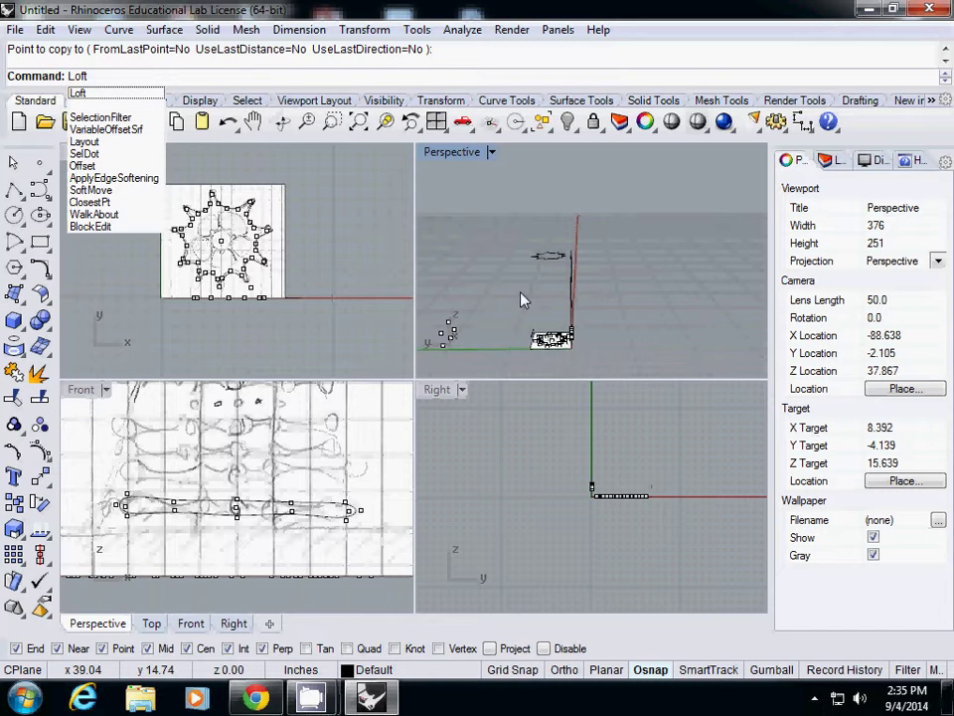
pyautogui.press('Return')
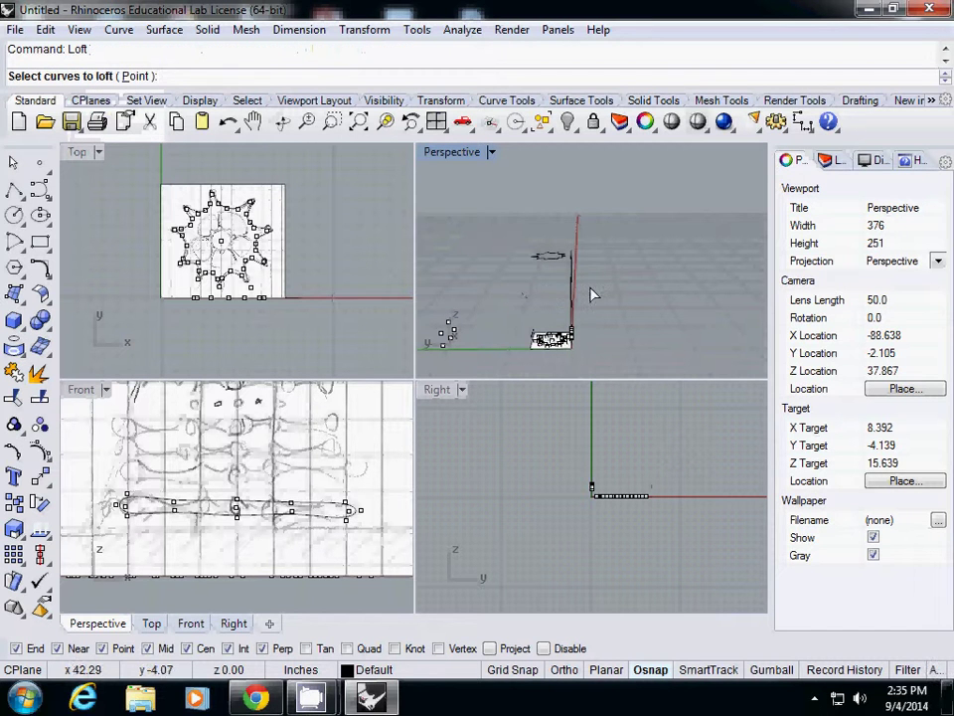
pyautogui.moveTo(544, 268); pyautogui.dragTo(536, 275, button='right')
pyautogui.click(538, 258)
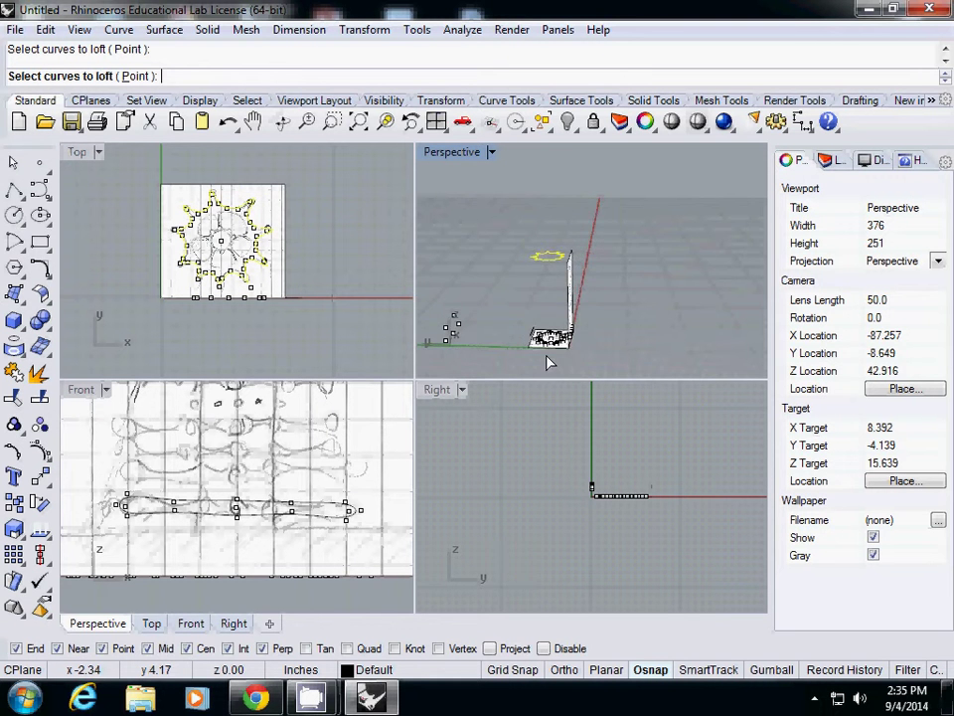
pyautogui.scroll(5, 547, 358)
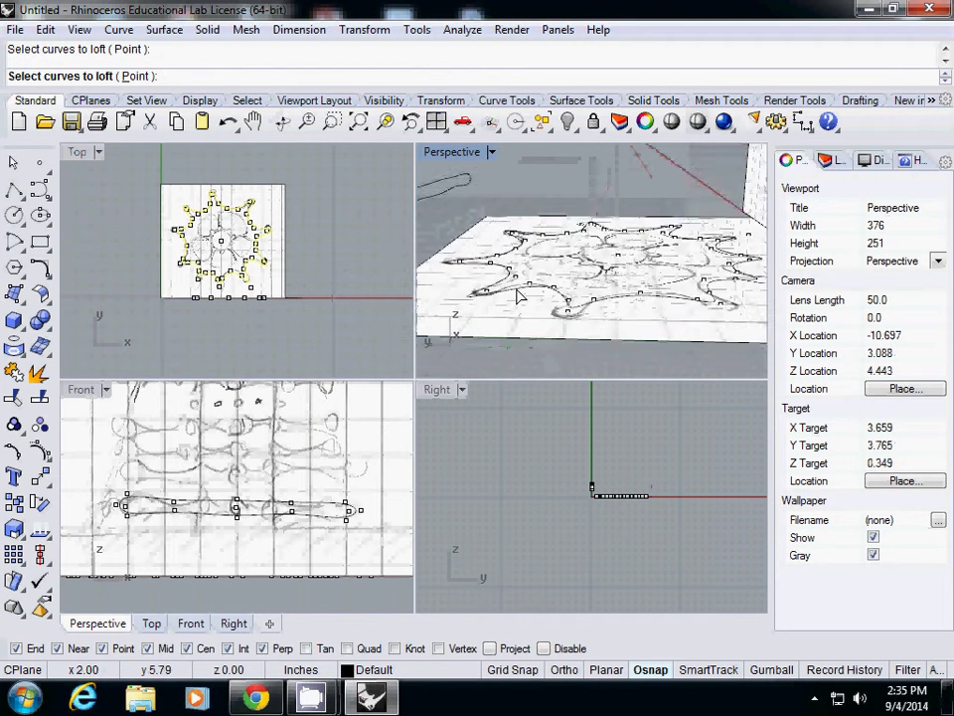
pyautogui.scroll(3, 517, 295)
pyautogui.click(512, 296)
pyautogui.scroll(-8, 513, 296)
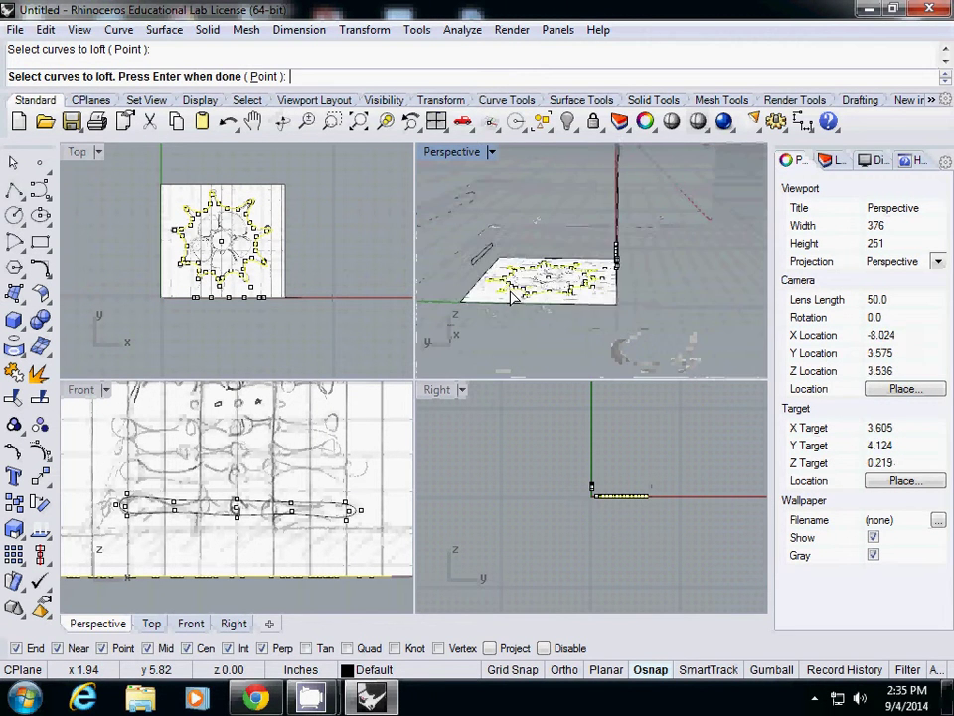
pyautogui.press('Return')
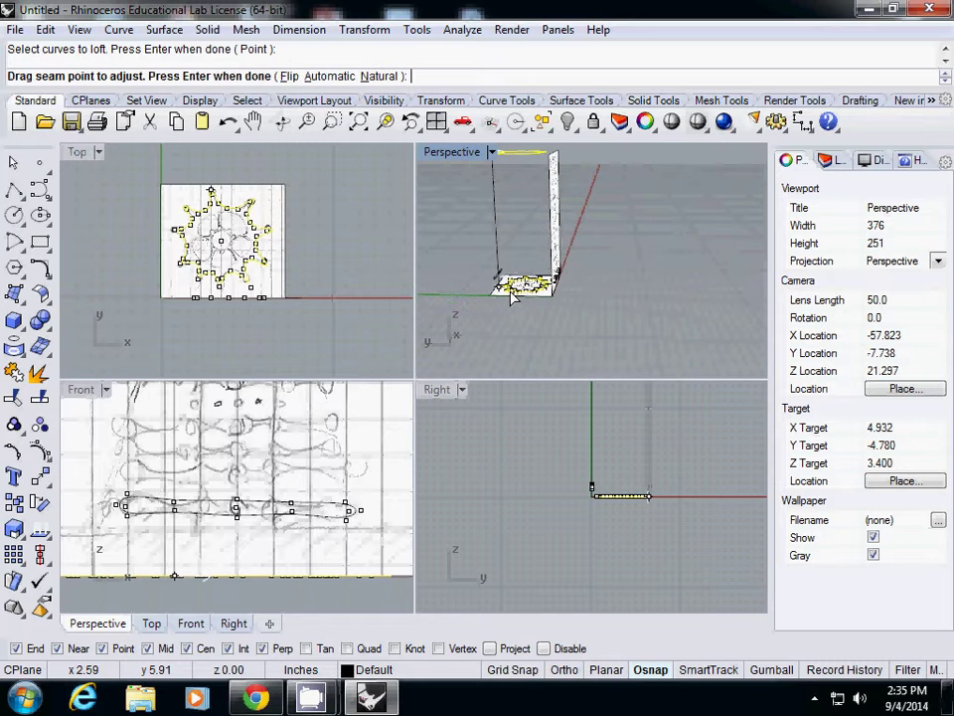
# Accept the default seam points and create the star column loft with Normal style and Do not simplify.
pyautogui.click(393, 197)
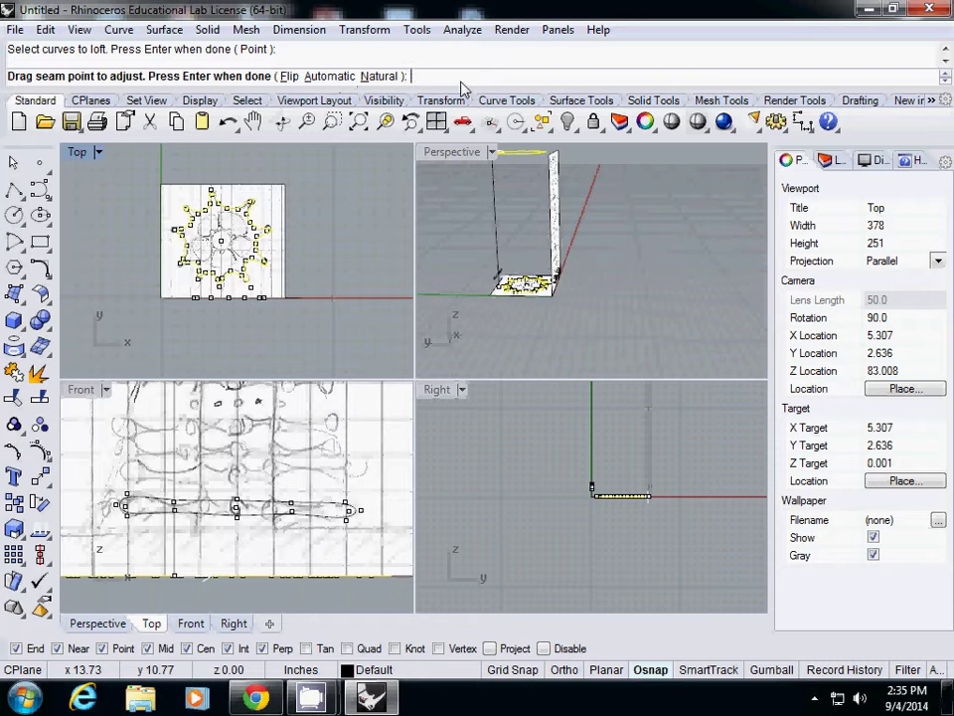
pyautogui.press('Return')
pyautogui.moveTo(437, 202); pyautogui.dragTo(248, 293)
pyautogui.click(561, 289)
pyautogui.moveTo(563, 289); pyautogui.dragTo(584, 272, button='right')
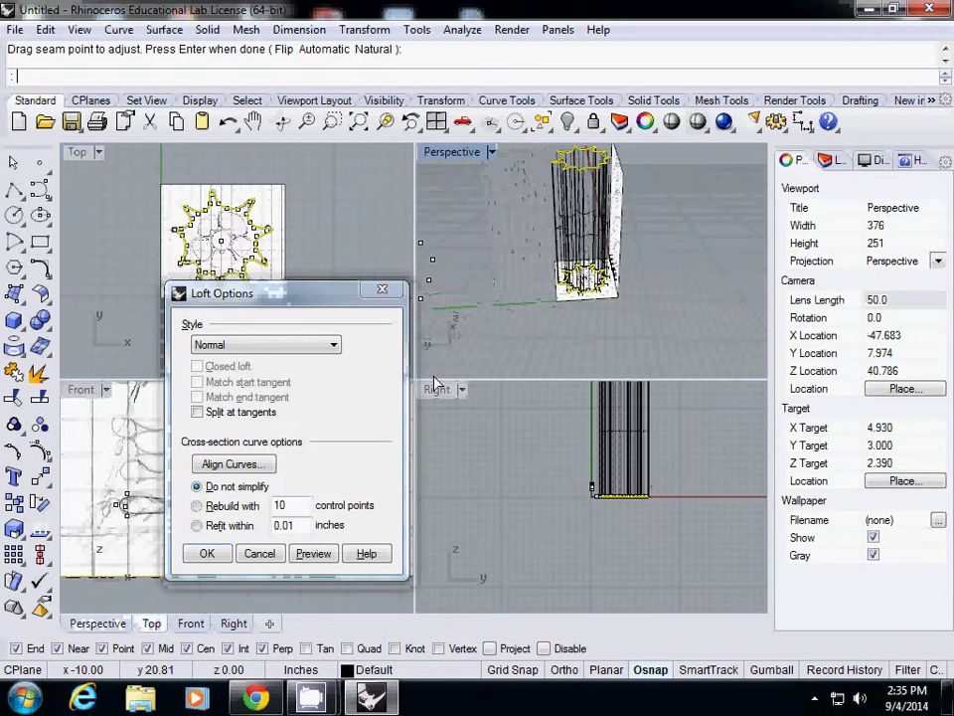
pyautogui.click(257, 345)
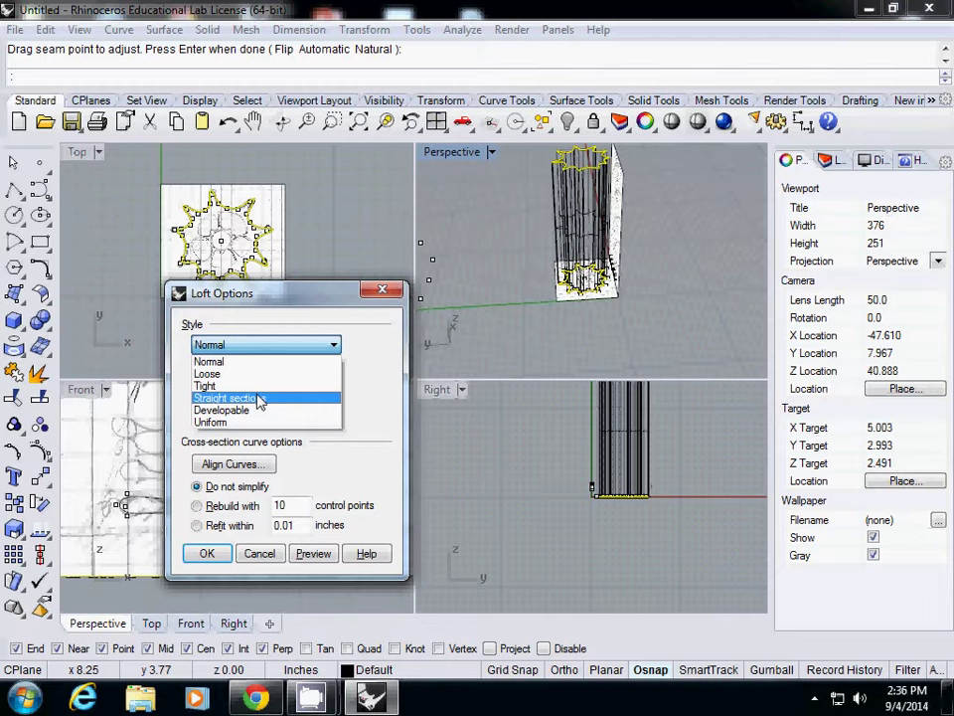
pyautogui.click(363, 441)
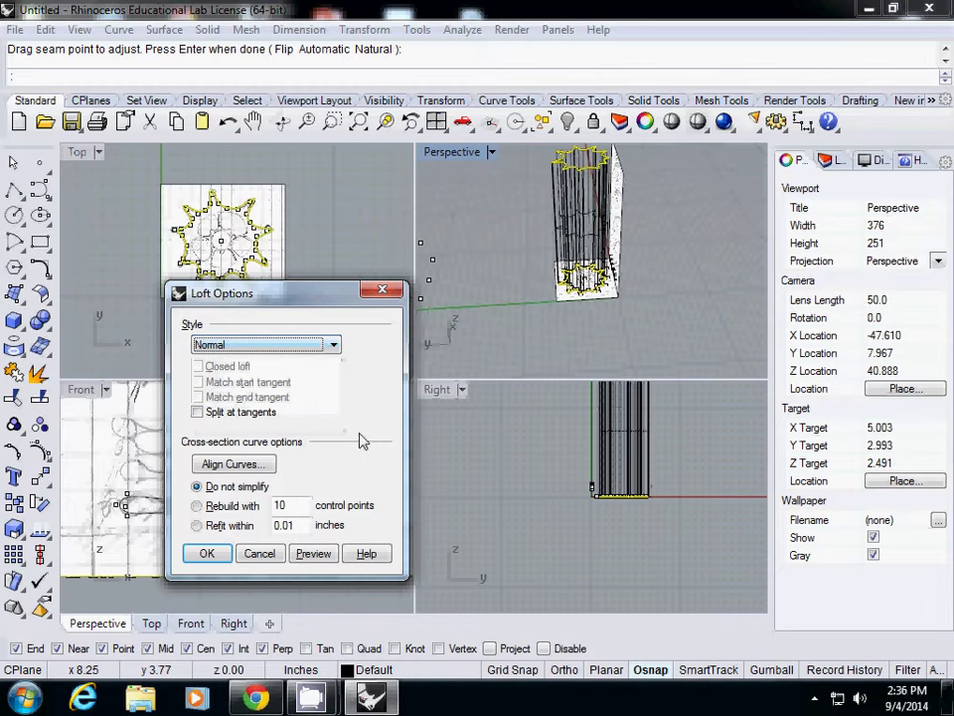
pyautogui.click(209, 552)
pyautogui.moveTo(462, 198); pyautogui.dragTo(636, 238, button='right')
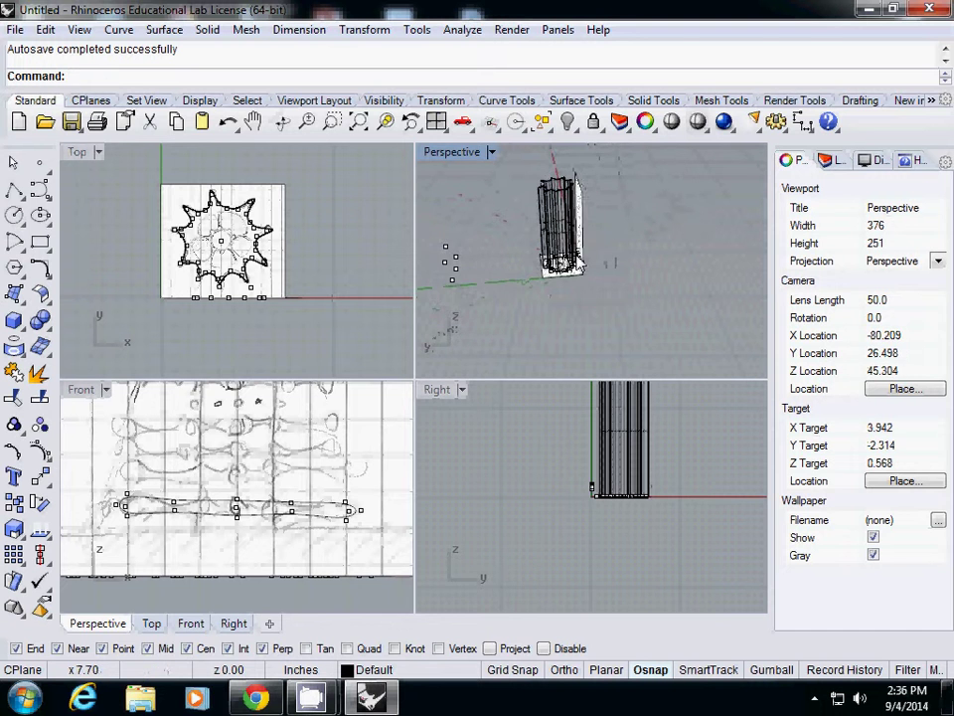
pyautogui.keyDown('shift'); pyautogui.moveTo(582, 260); pyautogui.dragTo(514, 277, button='right'); pyautogui.keyUp('shift')
pyautogui.scroll(6, 599, 272)
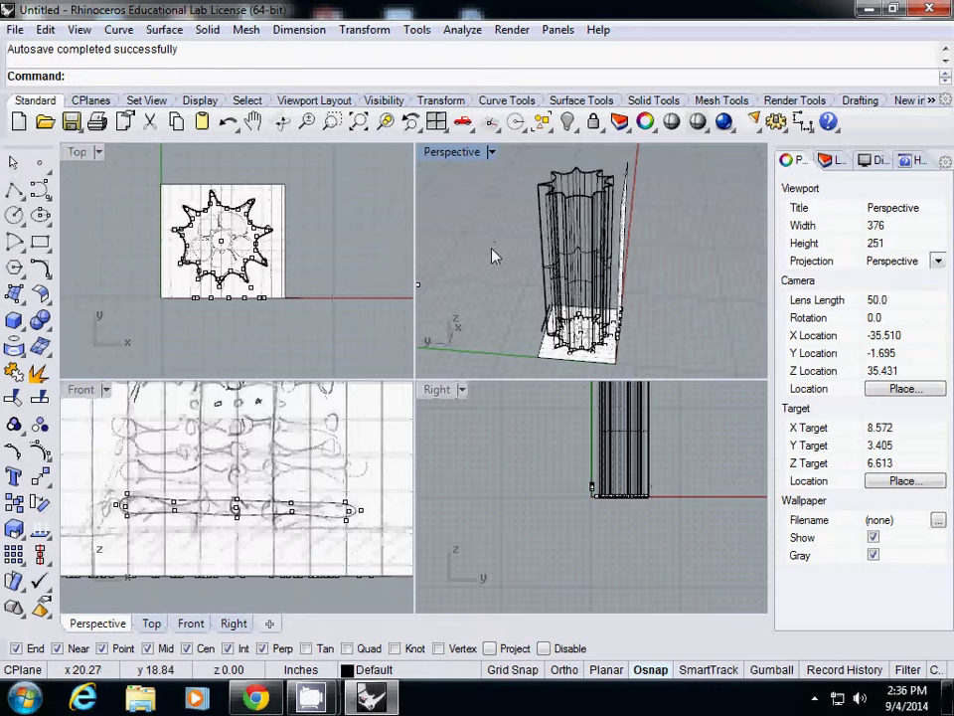
# Delete the star column loft and rotate the raised star curve slightly clockwise about the sketch's center point in the Top view.
pyautogui.click(547, 251)
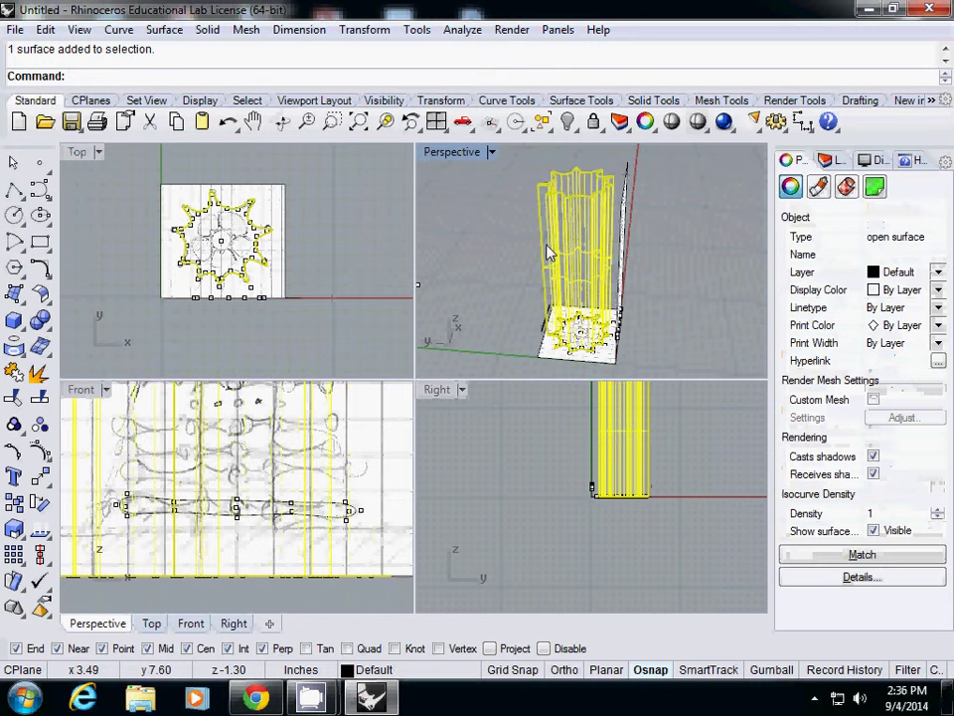
pyautogui.press('Delete')
pyautogui.click(571, 194)
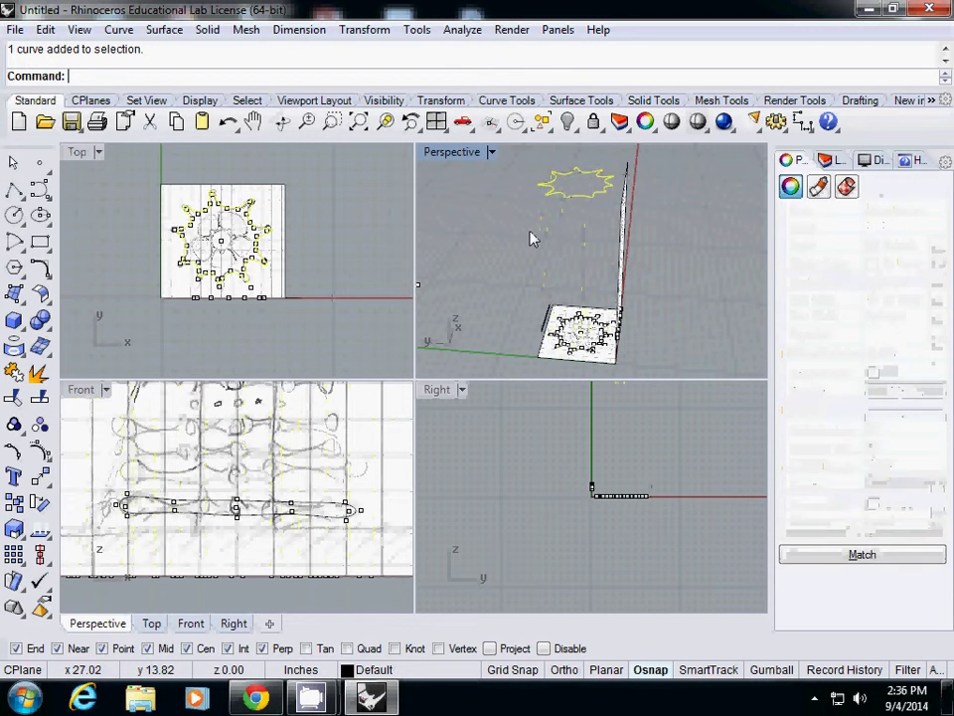
pyautogui.write('Rotate')
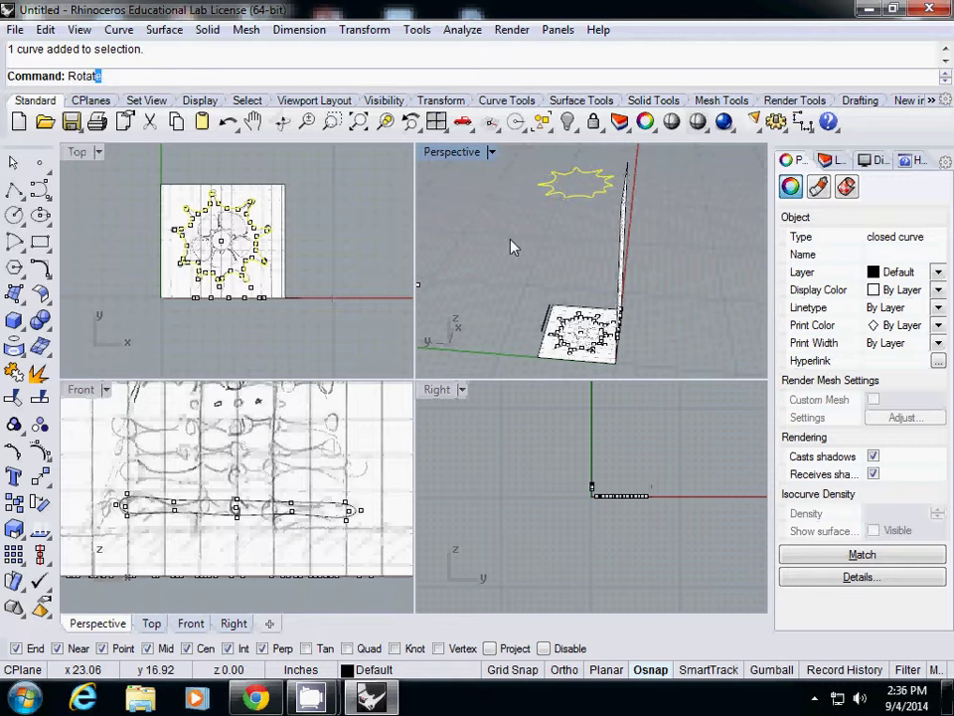
pyautogui.press('Return')
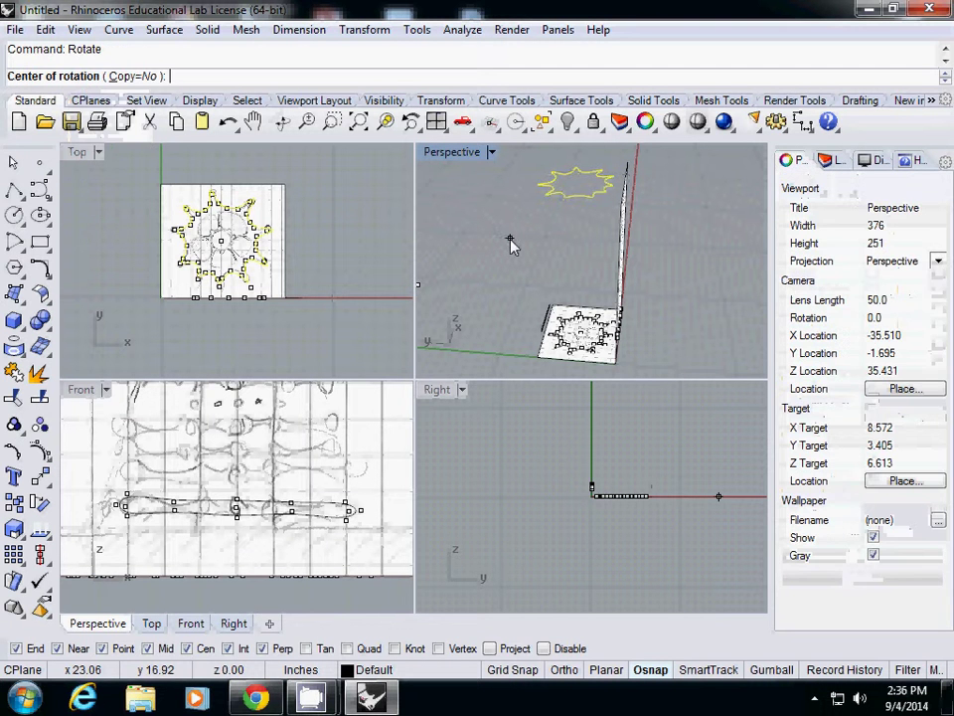
pyautogui.scroll(3, 234, 240)
pyautogui.click(213, 240)
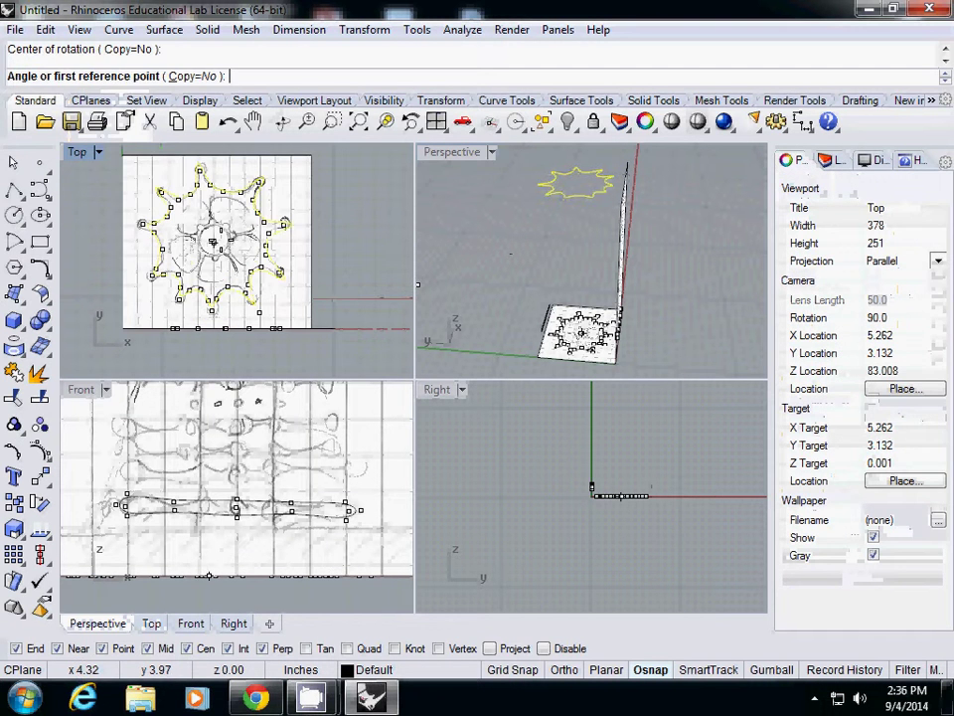
pyautogui.click(370, 204)
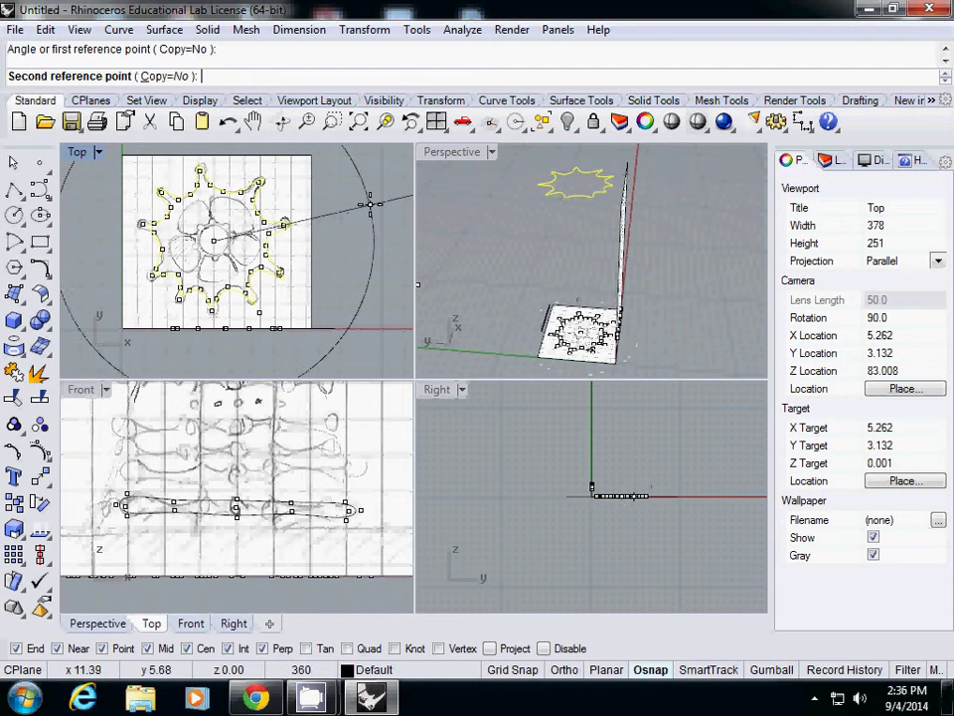
pyautogui.click(367, 266)
pyautogui.click(368, 273)
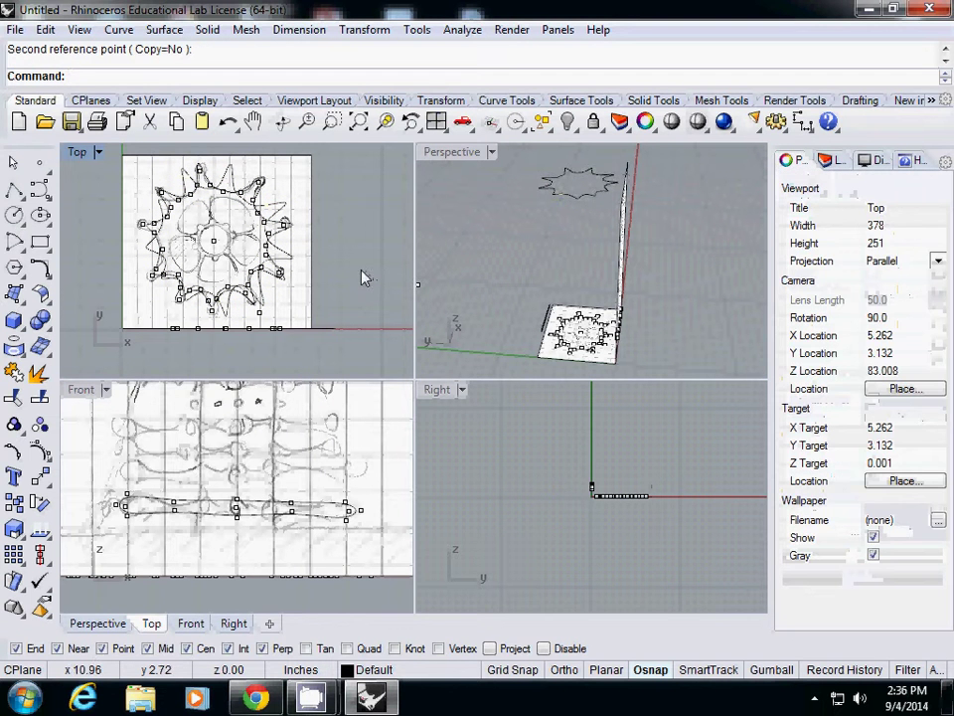
# Try to scale the rotated raised star curve about the center point of the ground sketch.
pyautogui.click(551, 195)
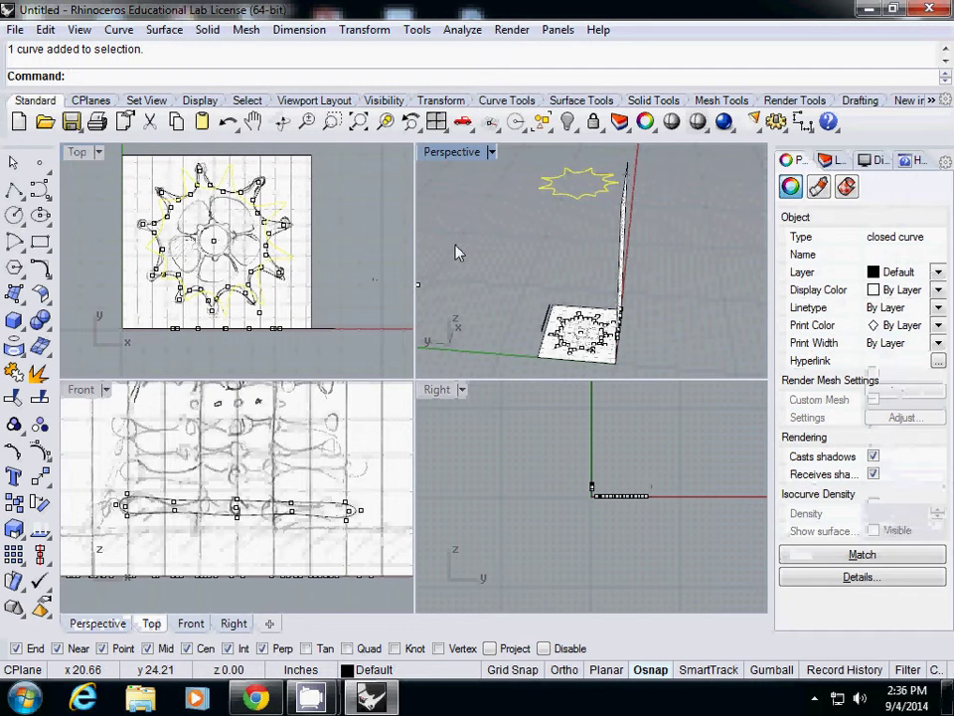
pyautogui.write('sc')
pyautogui.press('Return')
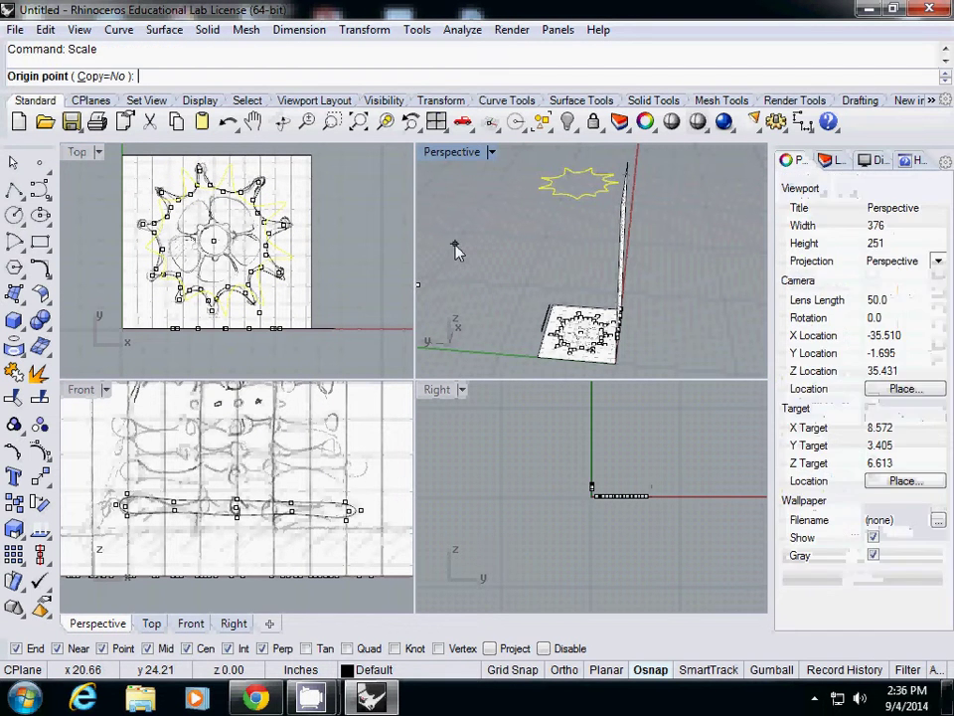
pyautogui.click(215, 238)
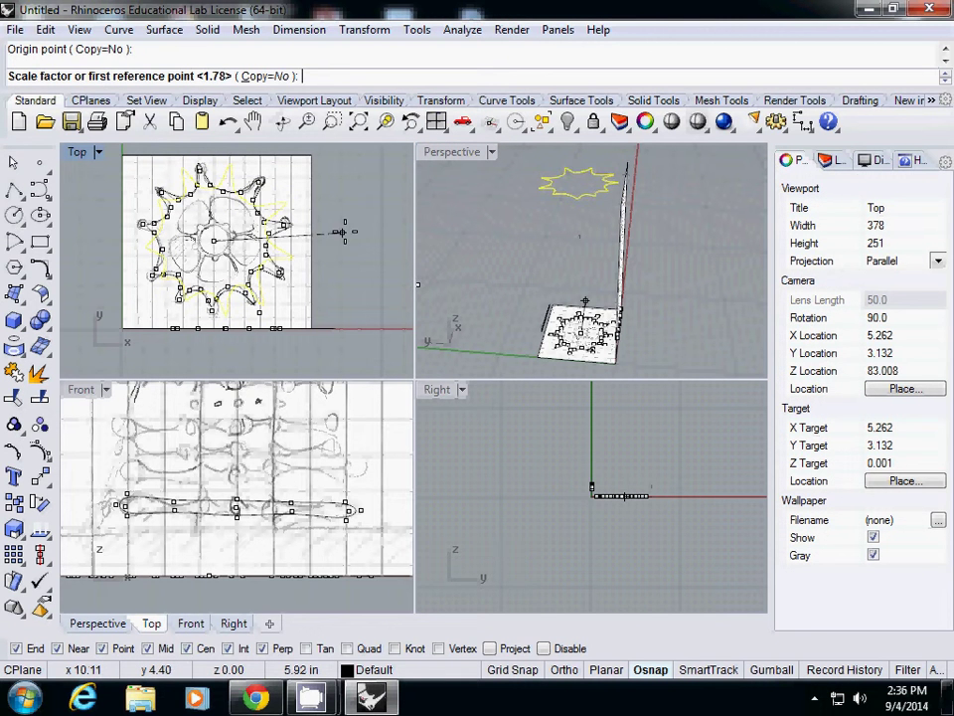
pyautogui.click(370, 218)
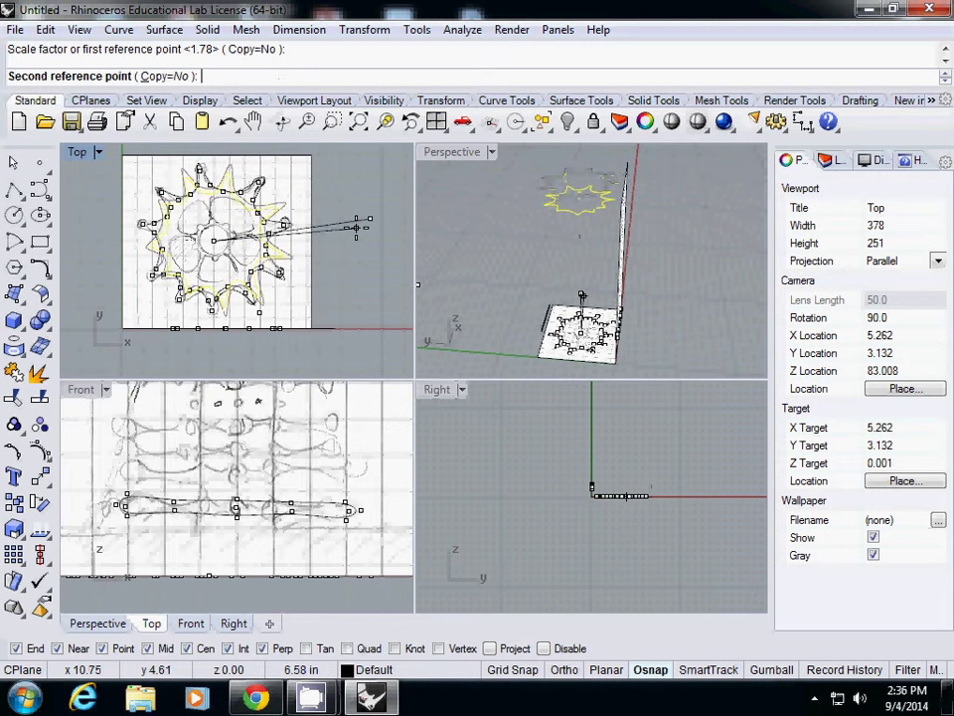
pyautogui.click(349, 220)
pyautogui.click(358, 252)
pyautogui.moveTo(511, 254)
pyautogui.mouseDown(button='right')
pyautogui.moveTo(522, 239)
pyautogui.moveTo(508, 256)
pyautogui.mouseUp(button='right')
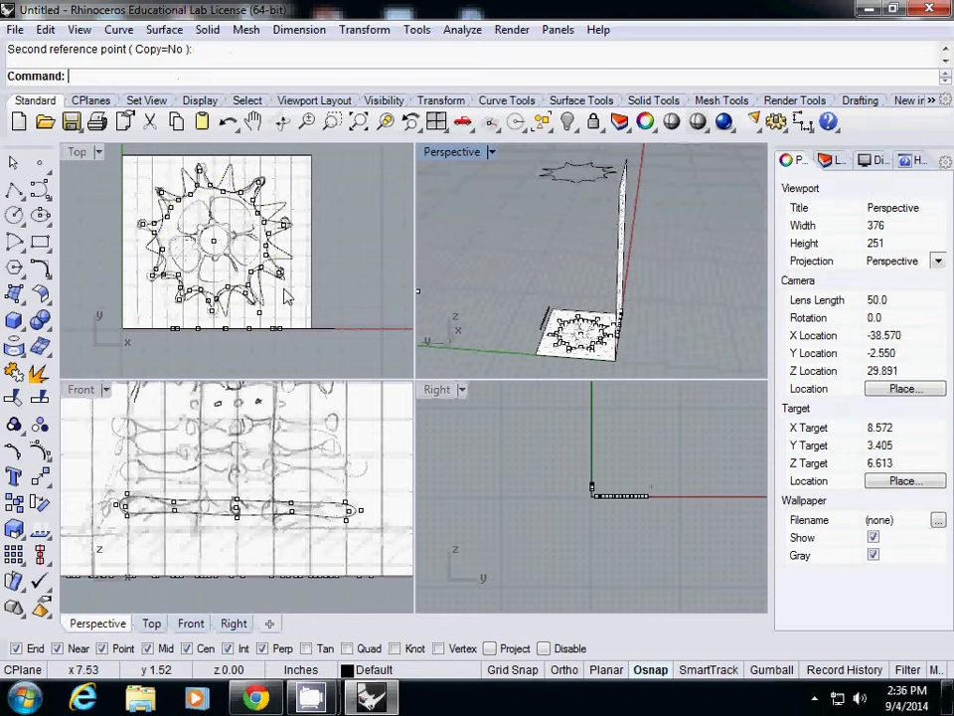
# Scale down the raised star curve again from the ground sketch's center point and undo that scaling.
pyautogui.click(279, 235)
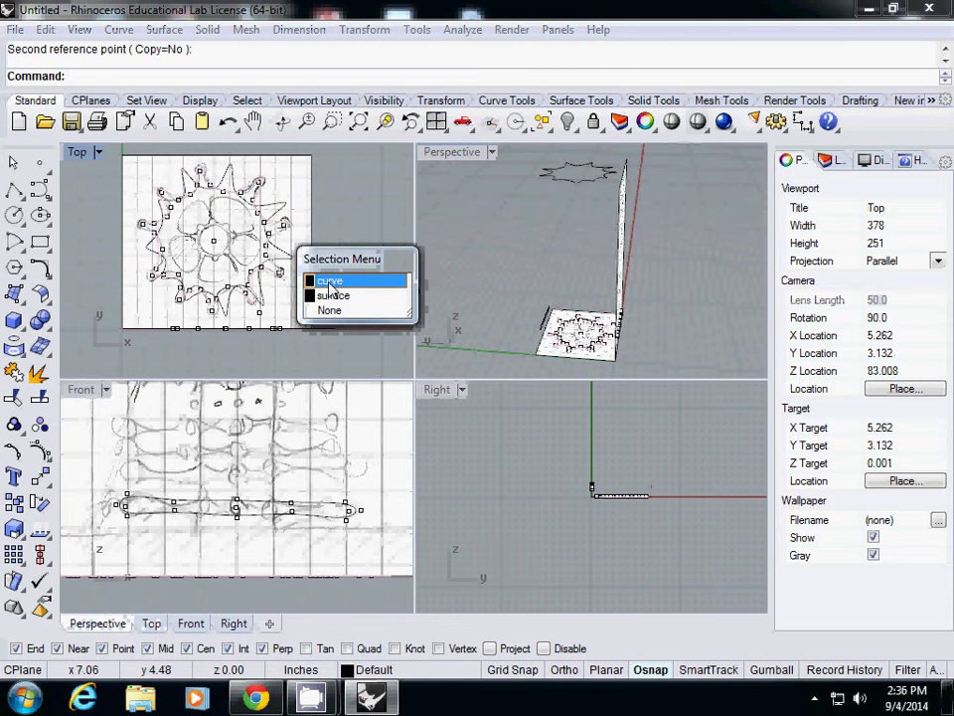
pyautogui.click(564, 176)
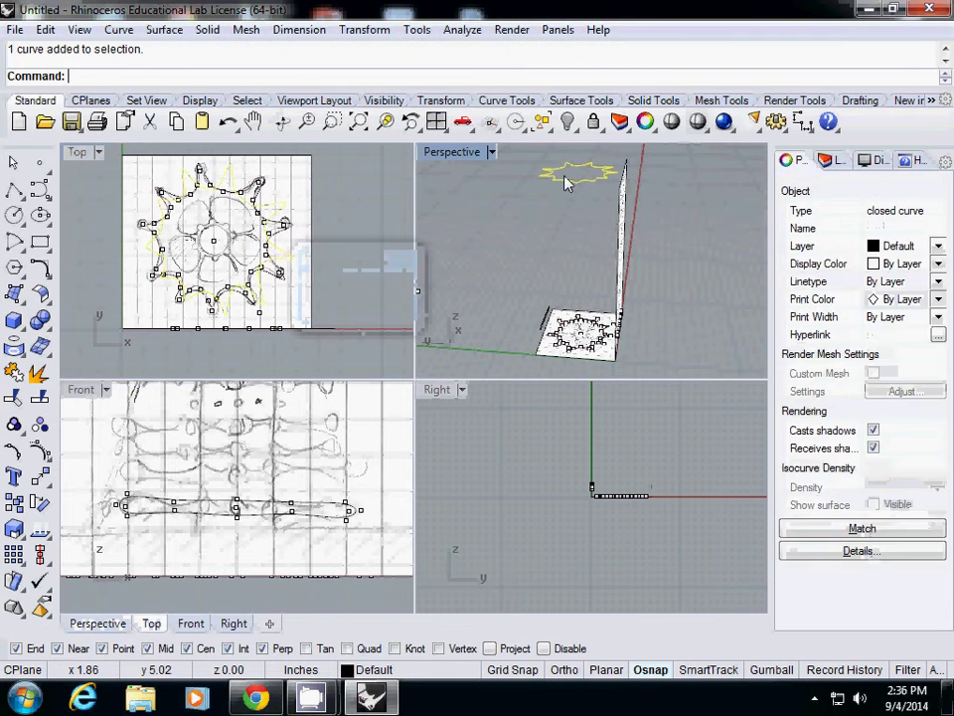
pyautogui.click(91, 149)
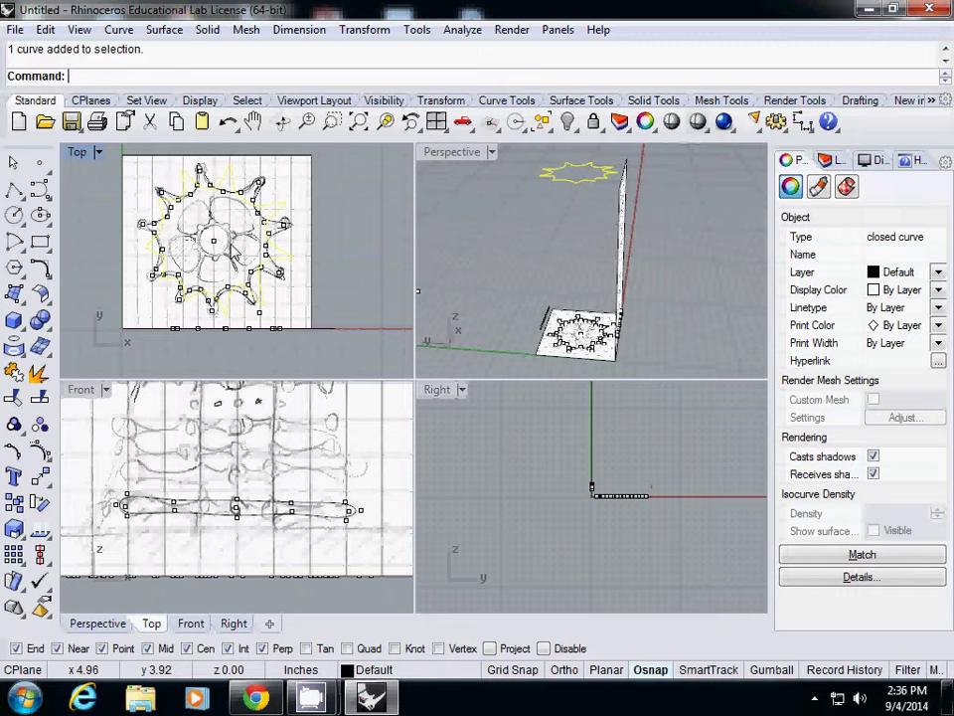
pyautogui.write('Scale')
pyautogui.press('Return')
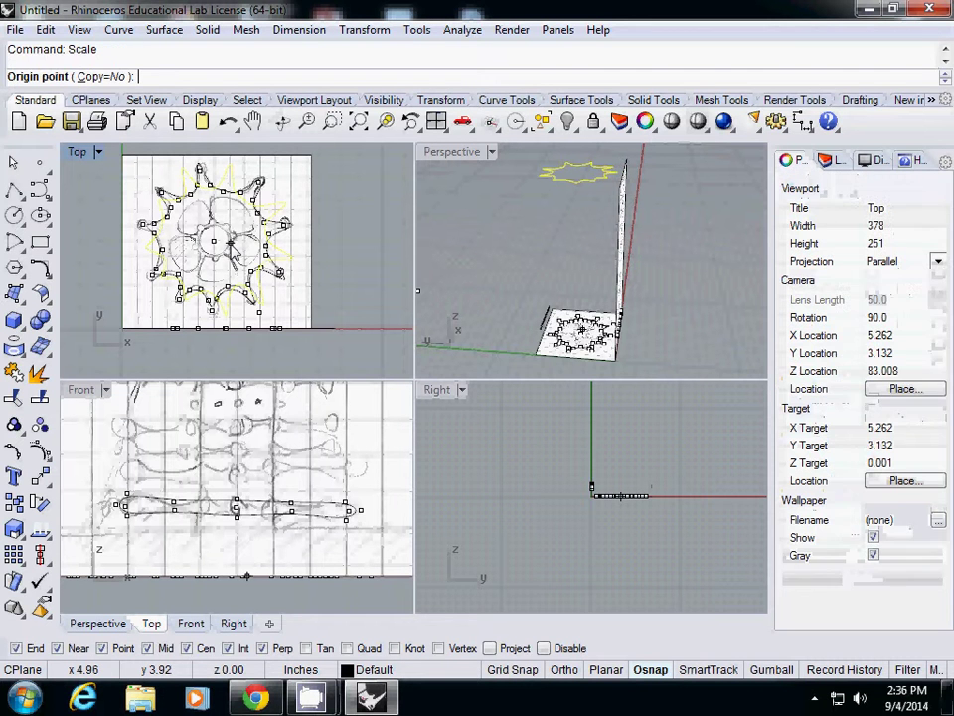
pyautogui.click(215, 239)
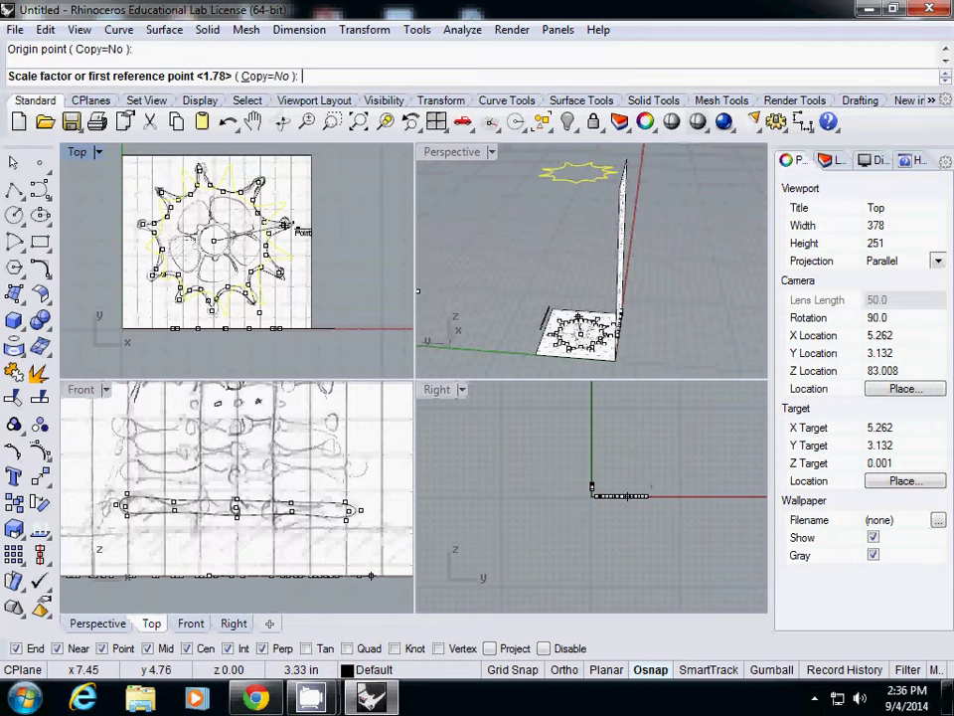
pyautogui.click(373, 217)
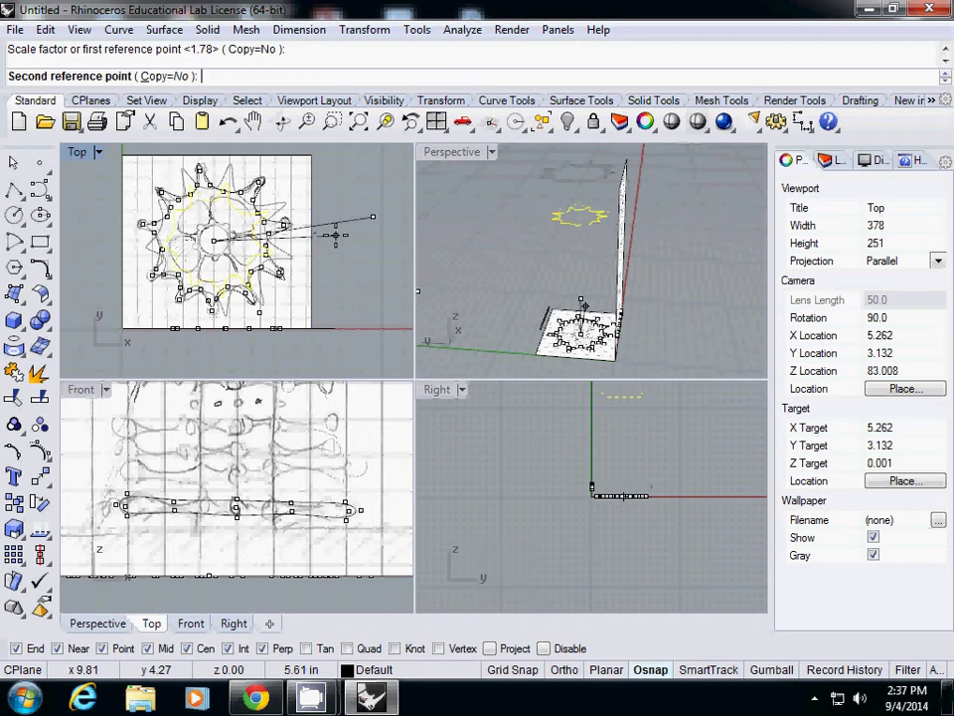
pyautogui.click(334, 236)
pyautogui.moveTo(504, 285); pyautogui.dragTo(510, 241, button='right')
pyautogui.click(510, 241)
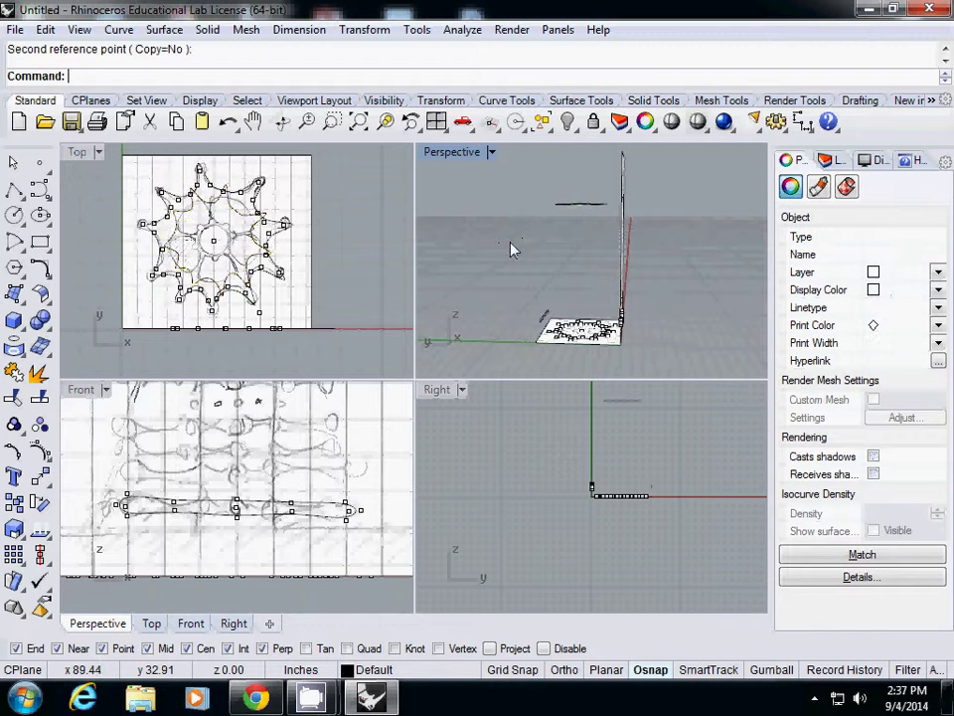
pyautogui.hotkey('ctrl', 'z')
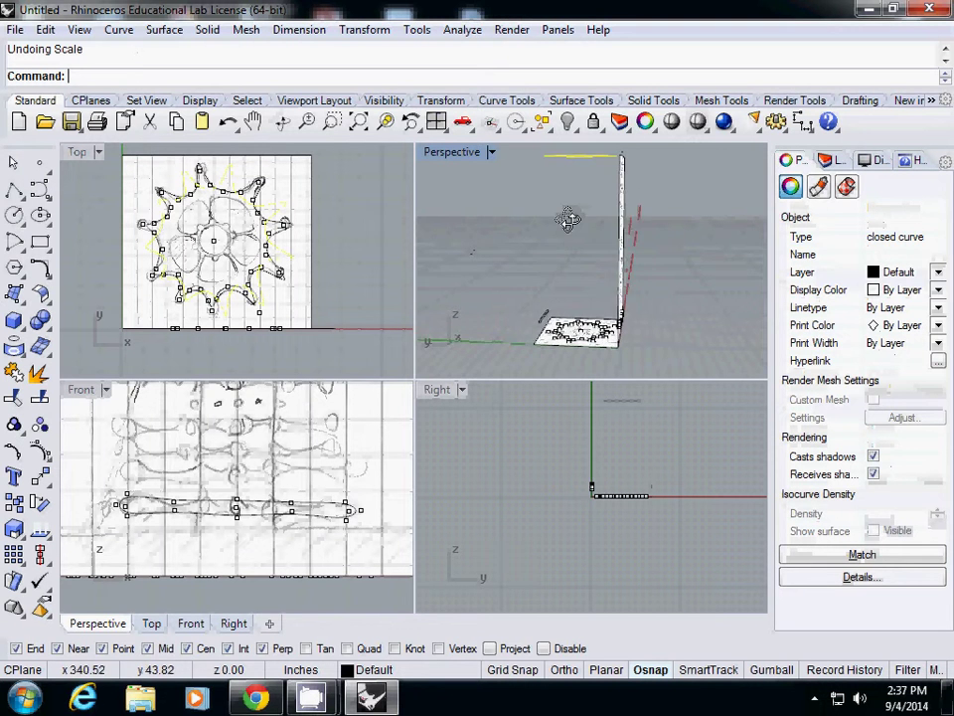
# Place a point object on the outline of the raised star curve in the Perspective view.
pyautogui.moveTo(570, 215); pyautogui.dragTo(543, 212, button='right')
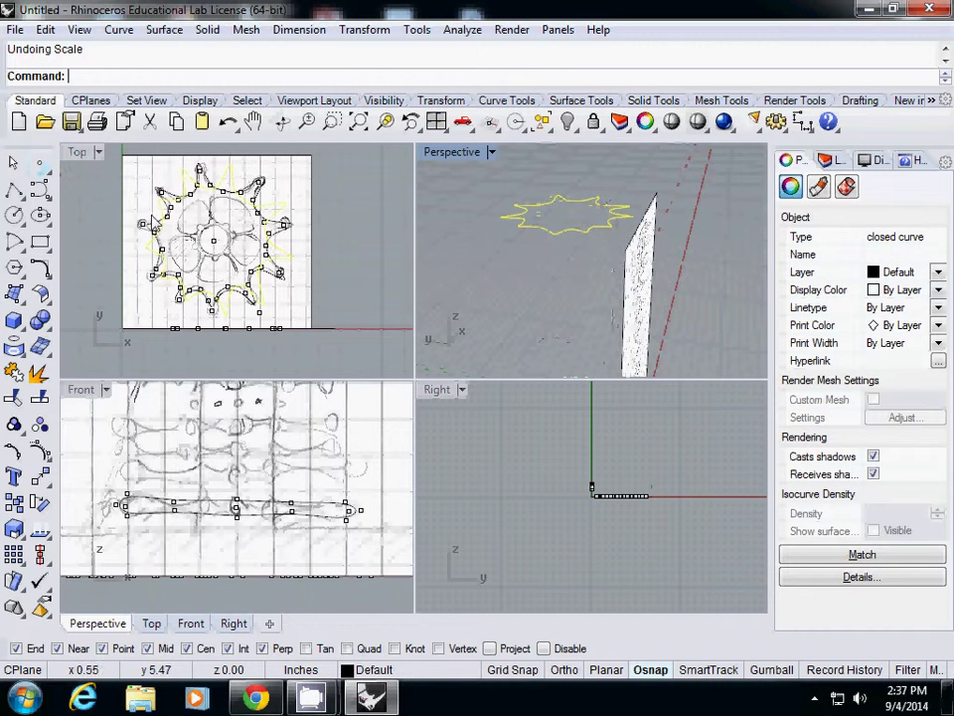
pyautogui.click(39, 162)
pyautogui.click(540, 203)
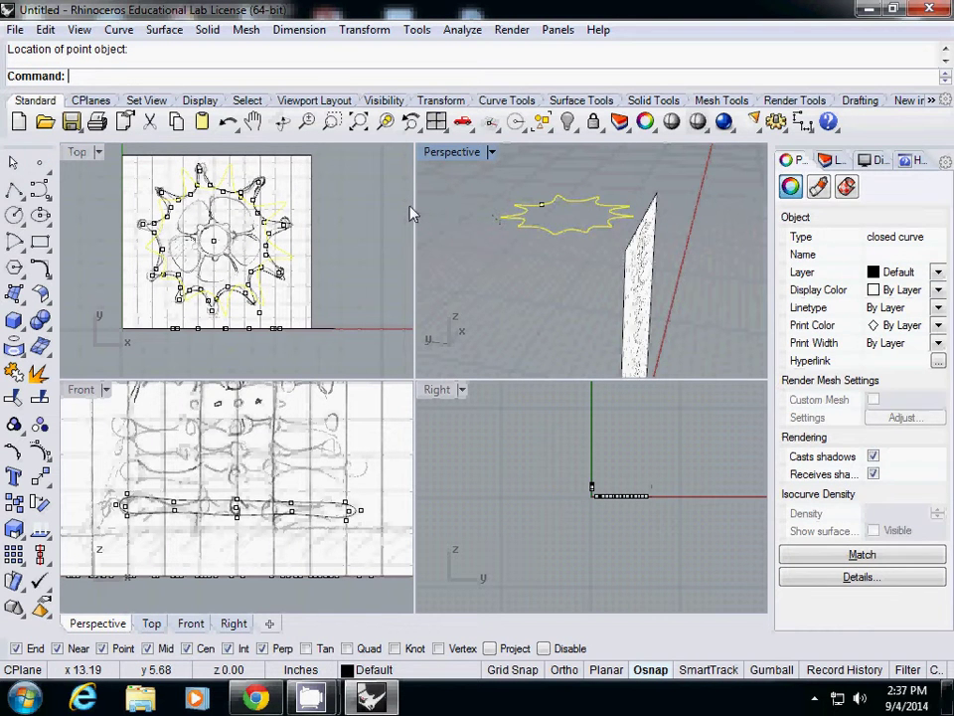
pyautogui.press('Escape')
# Move the new point object horizontally in the Top view to the center of the star.
pyautogui.write('M')
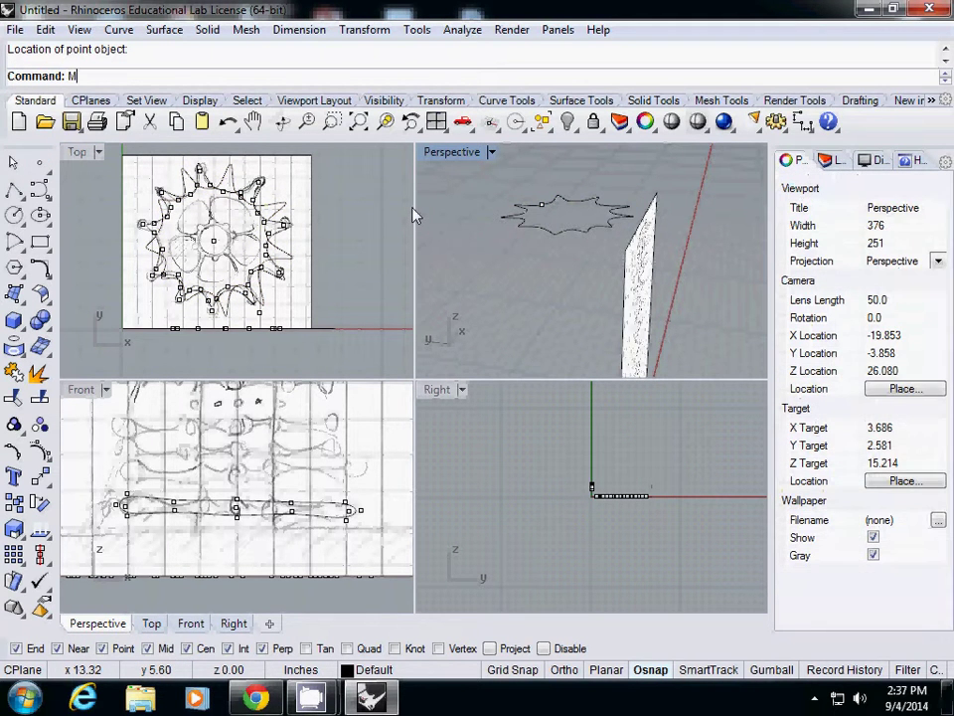
pyautogui.write('ove')
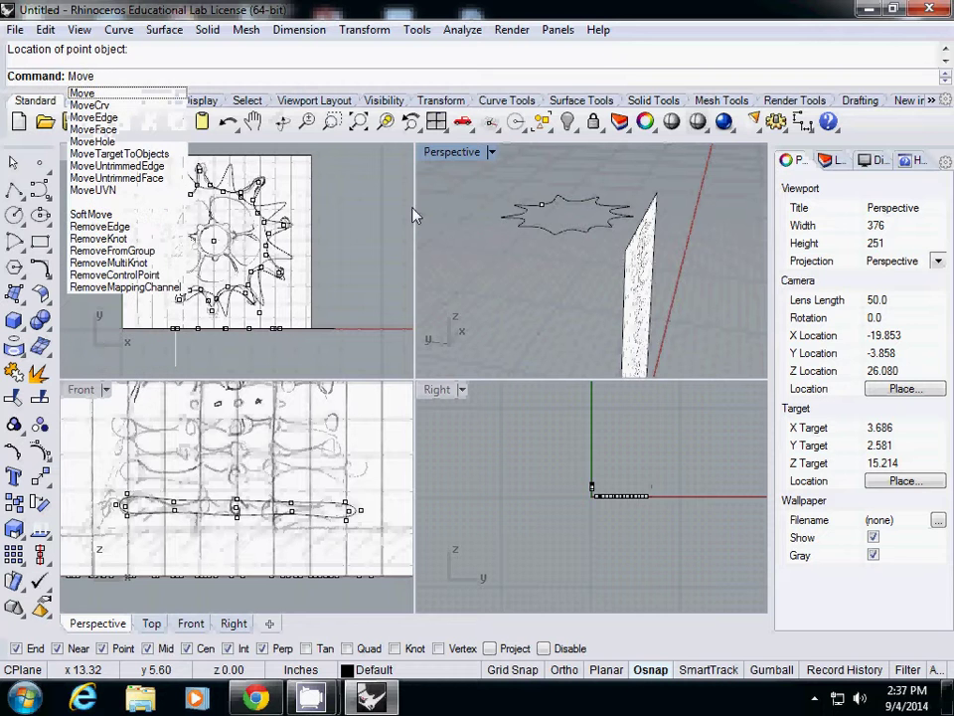
pyautogui.press('Return')
pyautogui.click(544, 209)
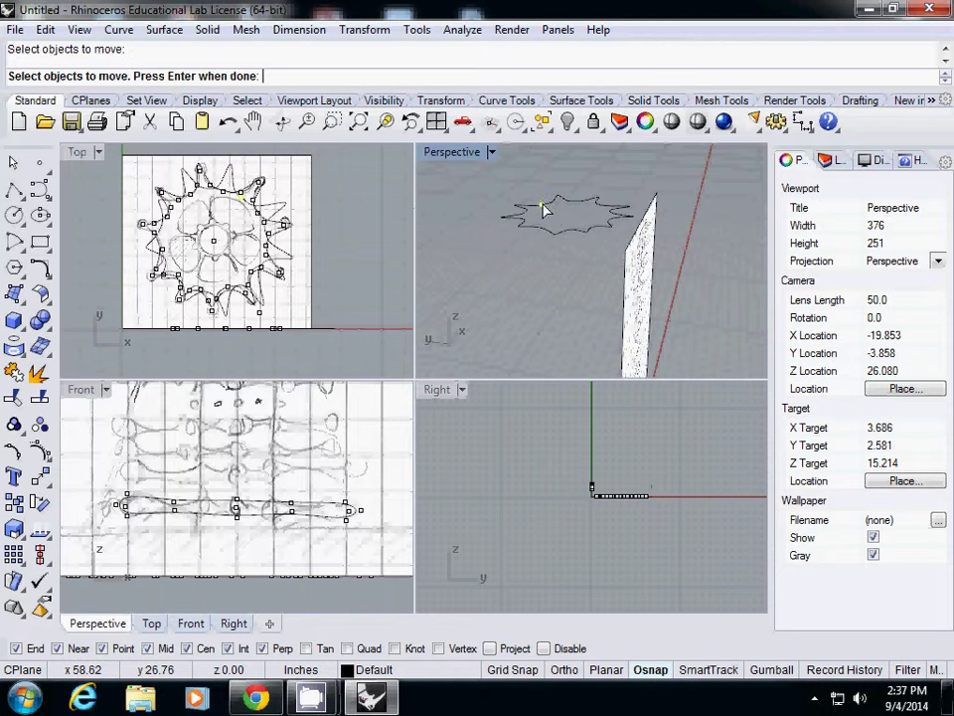
pyautogui.moveTo(356, 210); pyautogui.dragTo(334, 227, button='right')
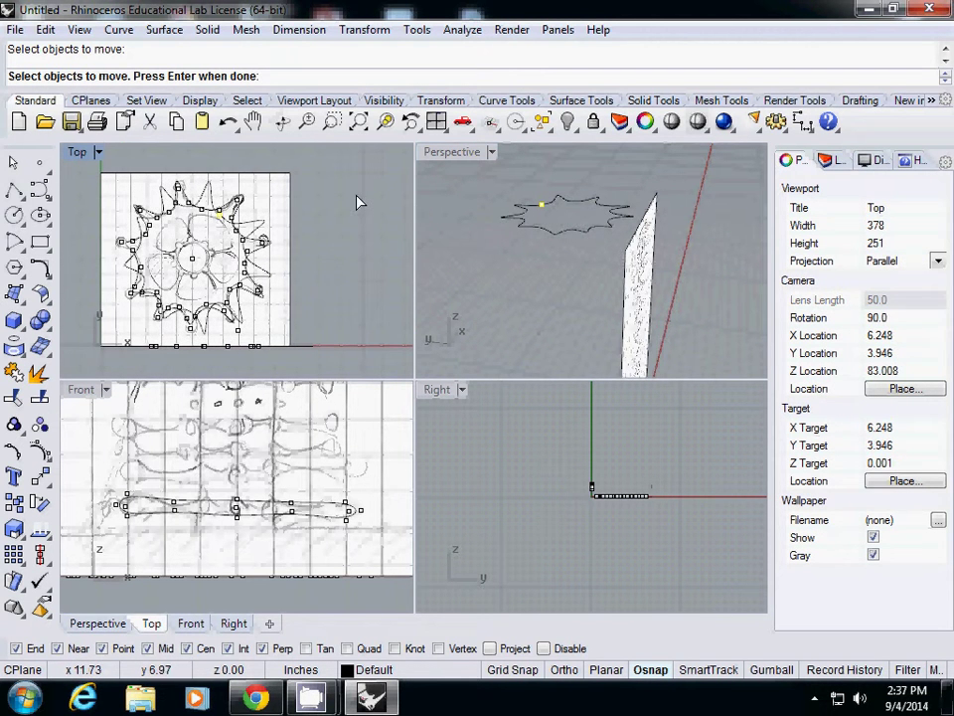
pyautogui.press('Return')
pyautogui.click(364, 184)
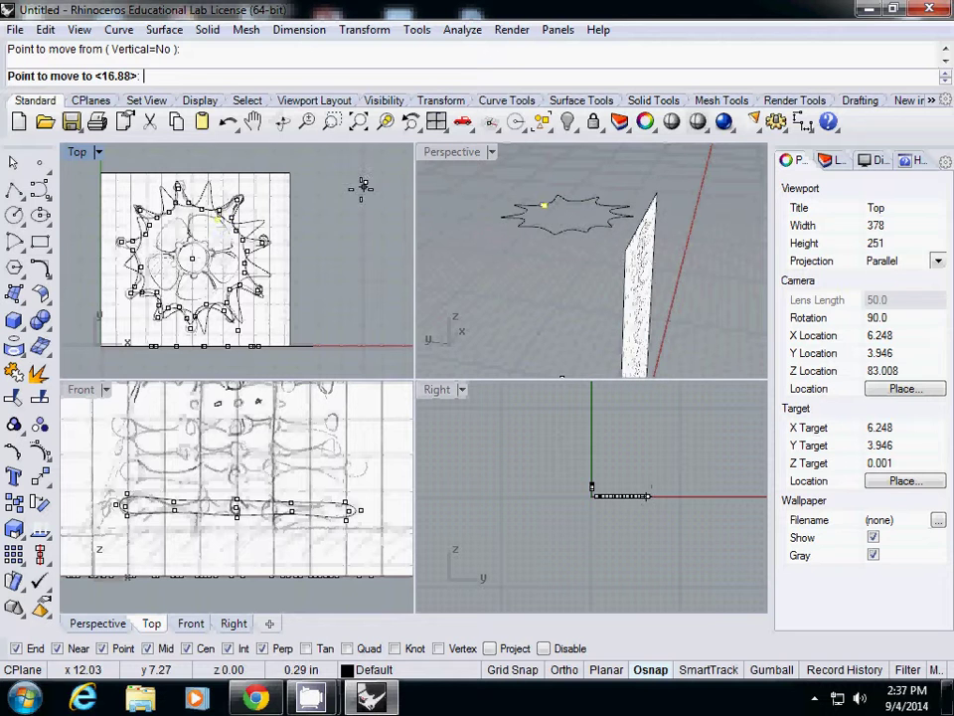
pyautogui.click(341, 220)
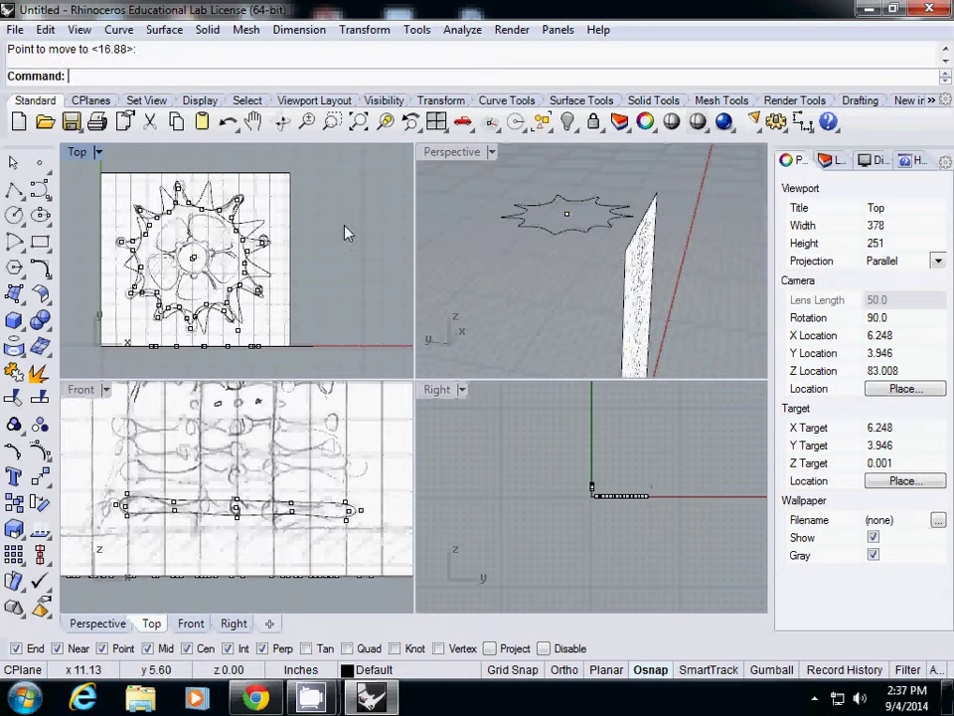
# Hide the ground sketch image together with the curves and points lying on it.
pyautogui.moveTo(512, 307); pyautogui.dragTo(549, 295, button='right')
pyautogui.scroll(-14, 549, 295)
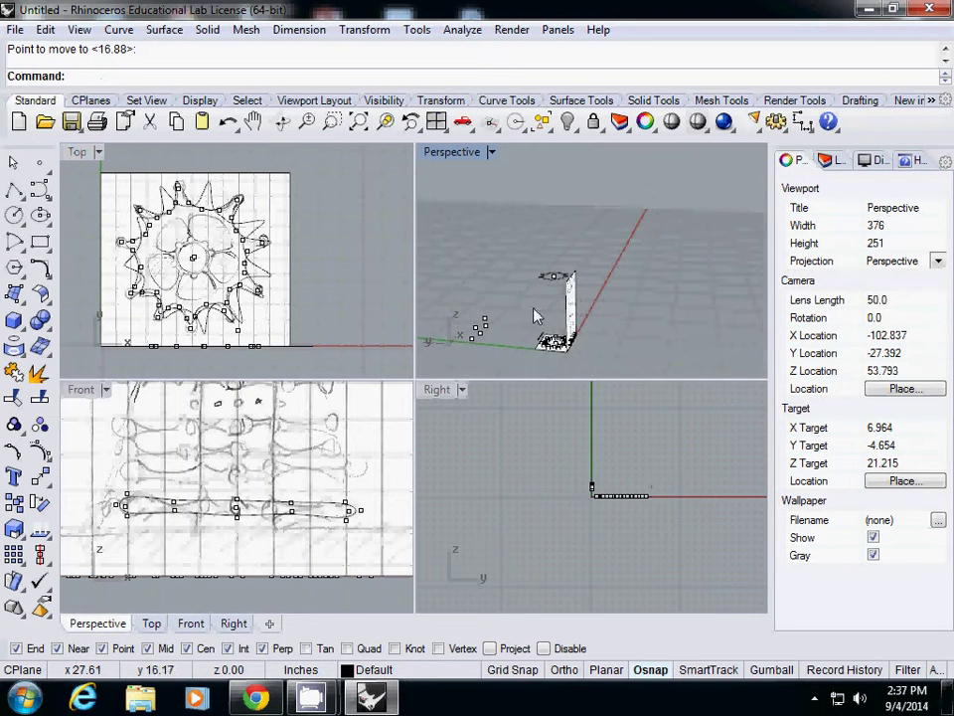
pyautogui.moveTo(536, 325); pyautogui.dragTo(622, 362)
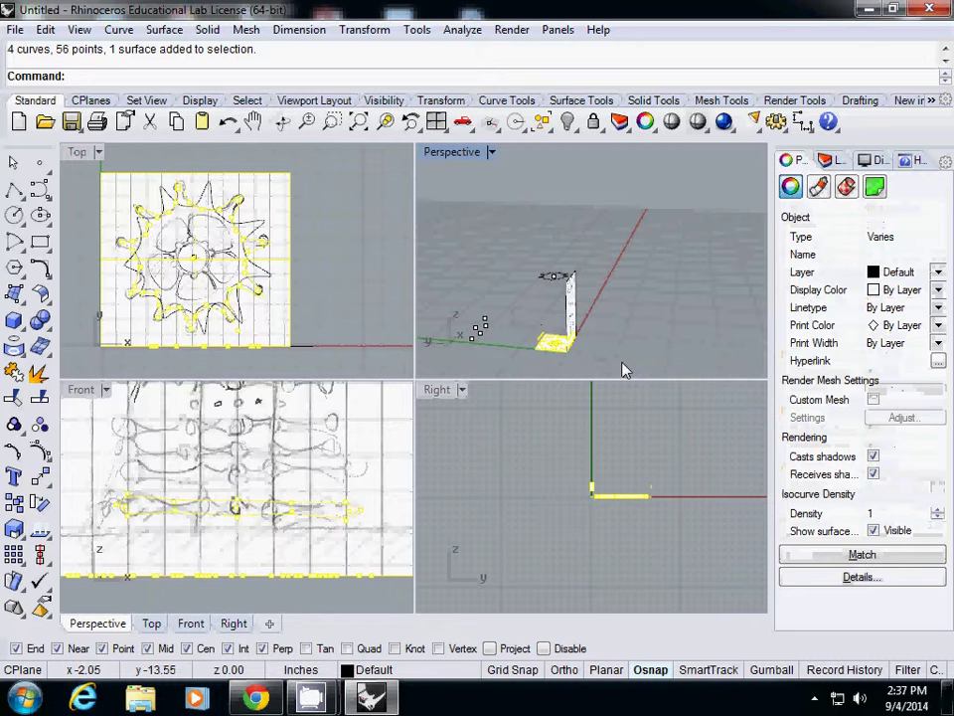
pyautogui.write('Hide')
pyautogui.press('Return')
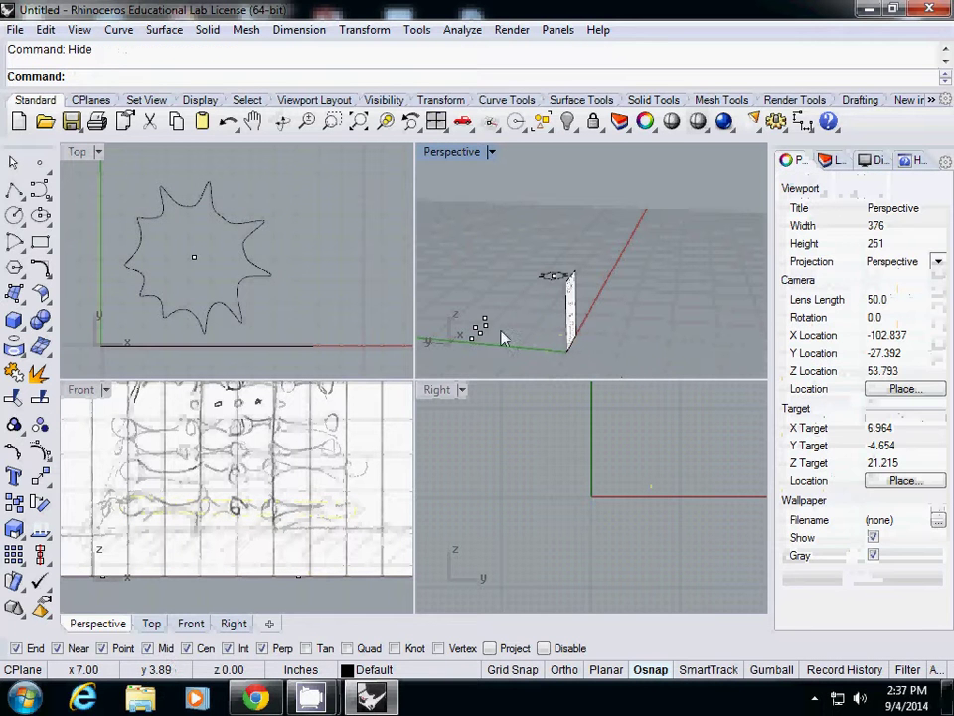
# Scale down the raised star curve in the Top view, using the raised center point as origin.
pyautogui.click(257, 271)
pyautogui.write('Sca')
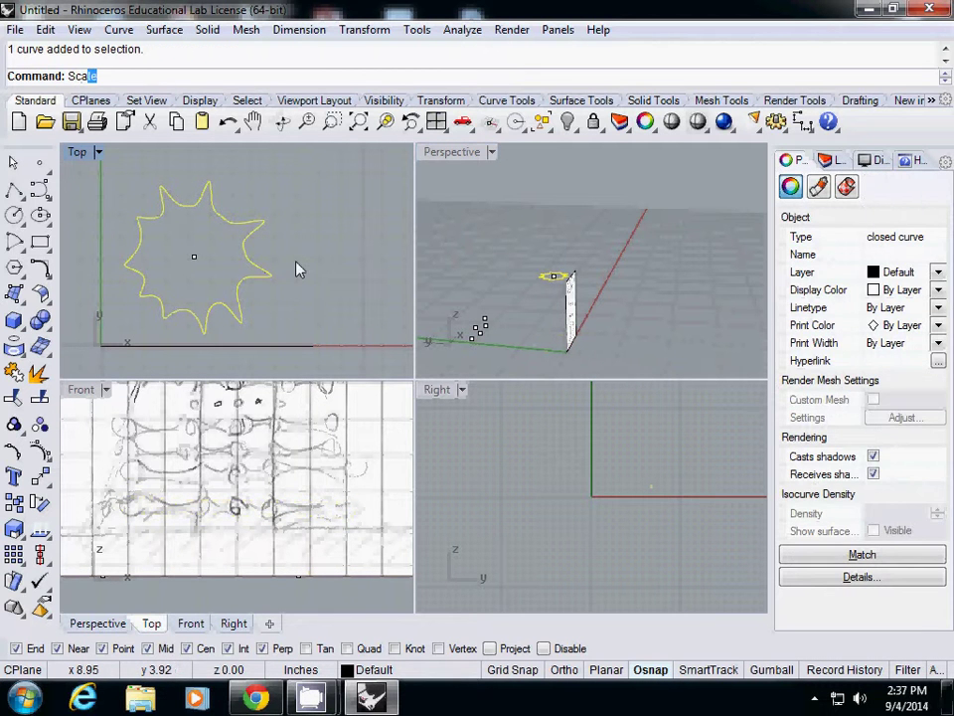
pyautogui.press('Return')
pyautogui.click(195, 256)
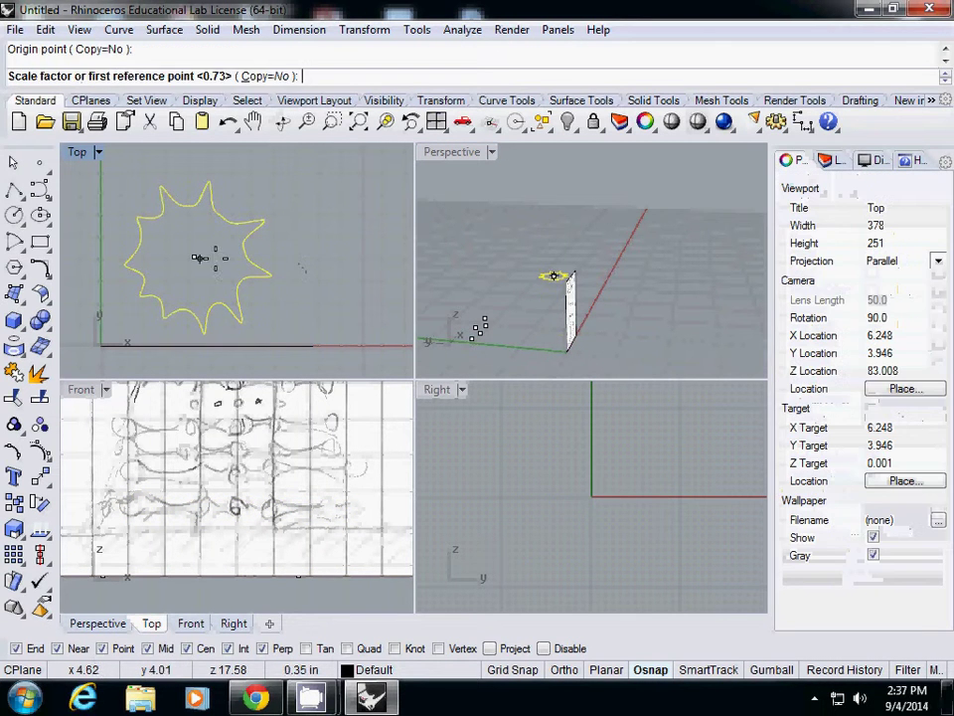
pyautogui.click(335, 247)
pyautogui.click(300, 252)
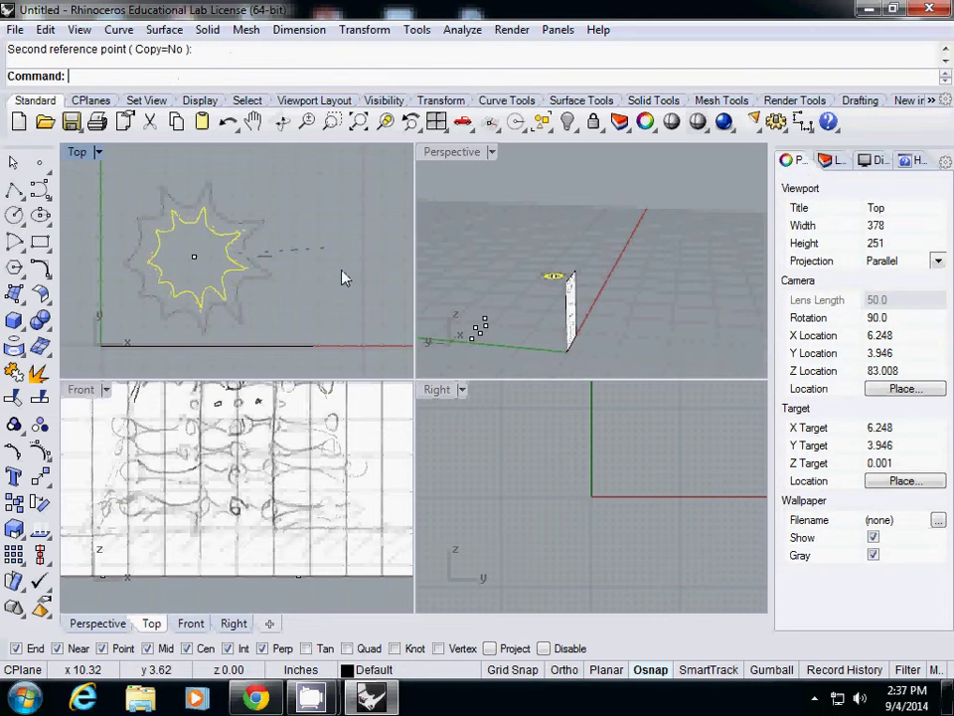
pyautogui.click(499, 321)
pyautogui.moveTo(499, 321); pyautogui.dragTo(514, 272, button='right')
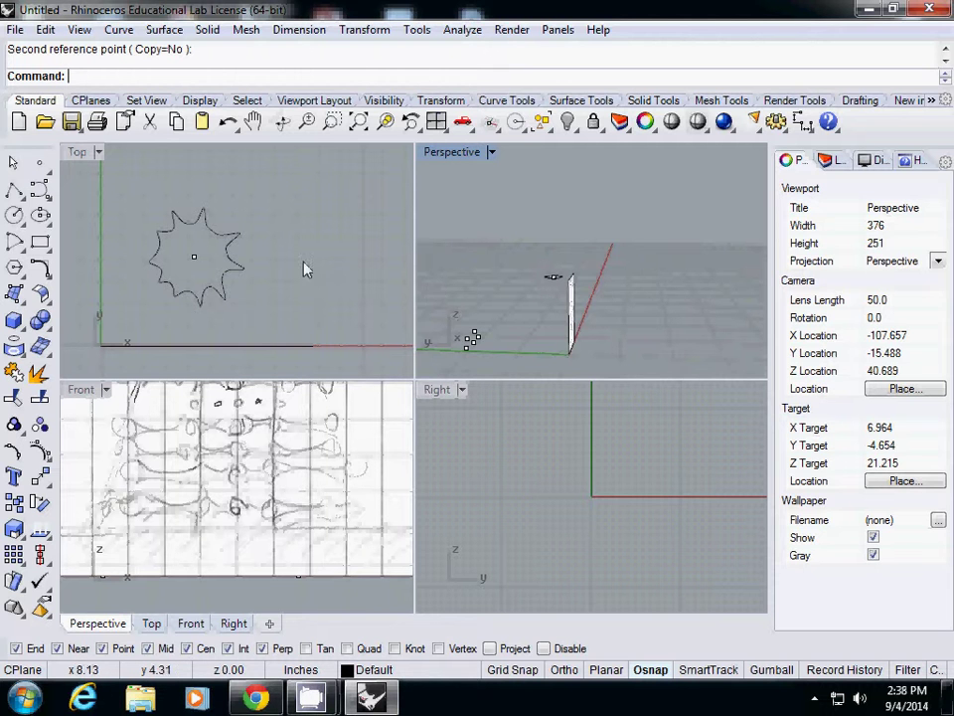
# Show all hidden objects again, including the ground sketch image and the curves and points lying on it.
pyautogui.write('Show')
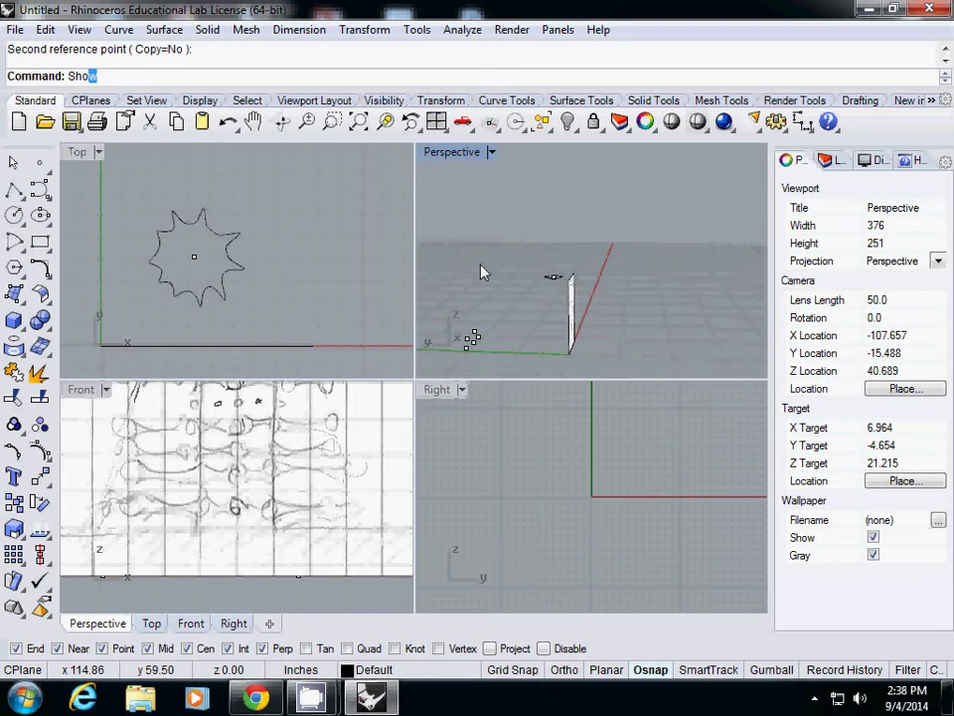
pyautogui.press('Return')
pyautogui.moveTo(525, 294); pyautogui.dragTo(517, 312, button='right')
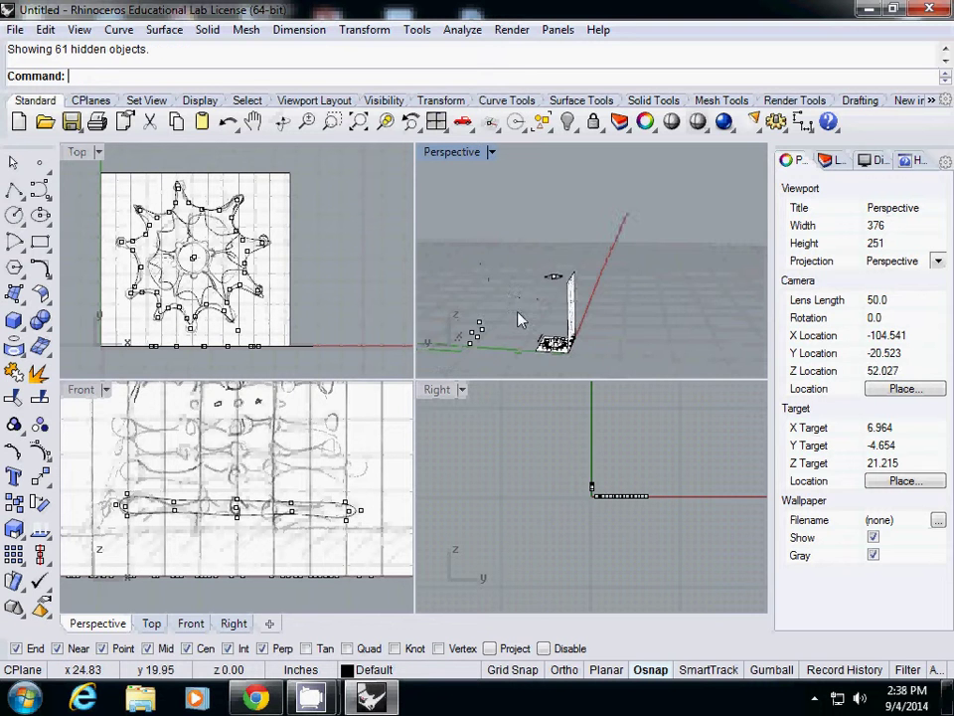
pyautogui.scroll(6, 518, 314)
pyautogui.write('Lfot')
pyautogui.press('Return')
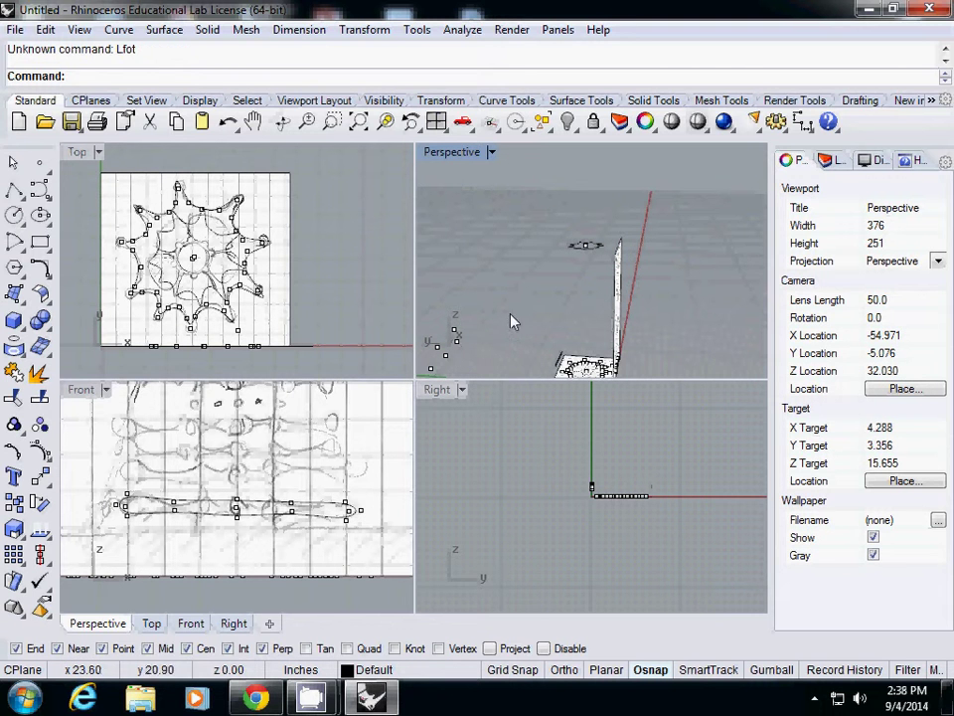
pyautogui.scroll(5, 227, 220)
pyautogui.click(266, 254)
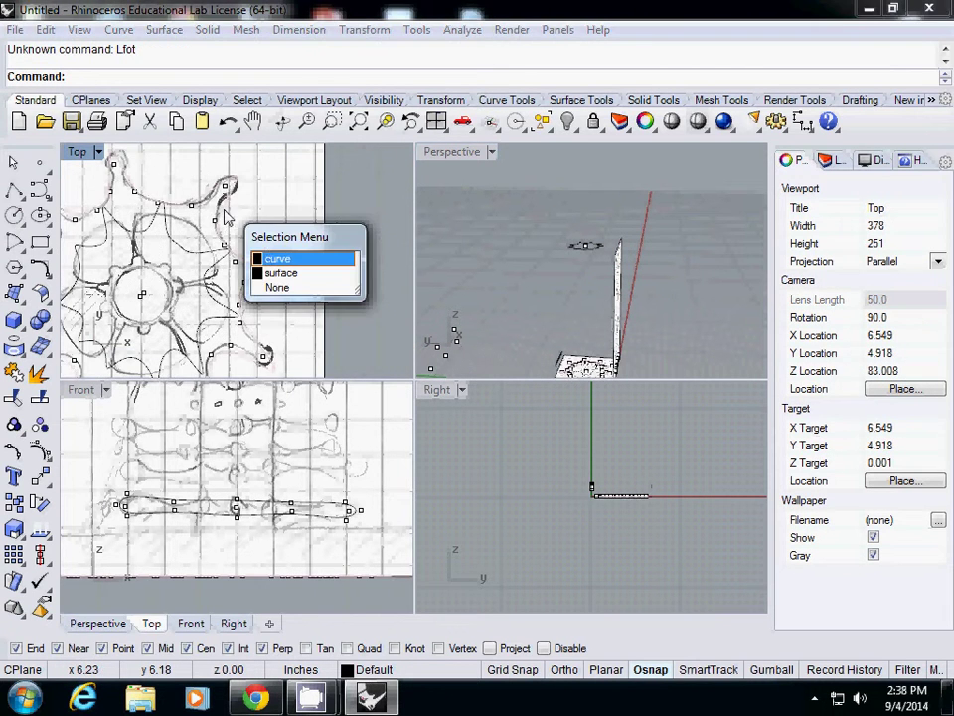
pyautogui.click(275, 259)
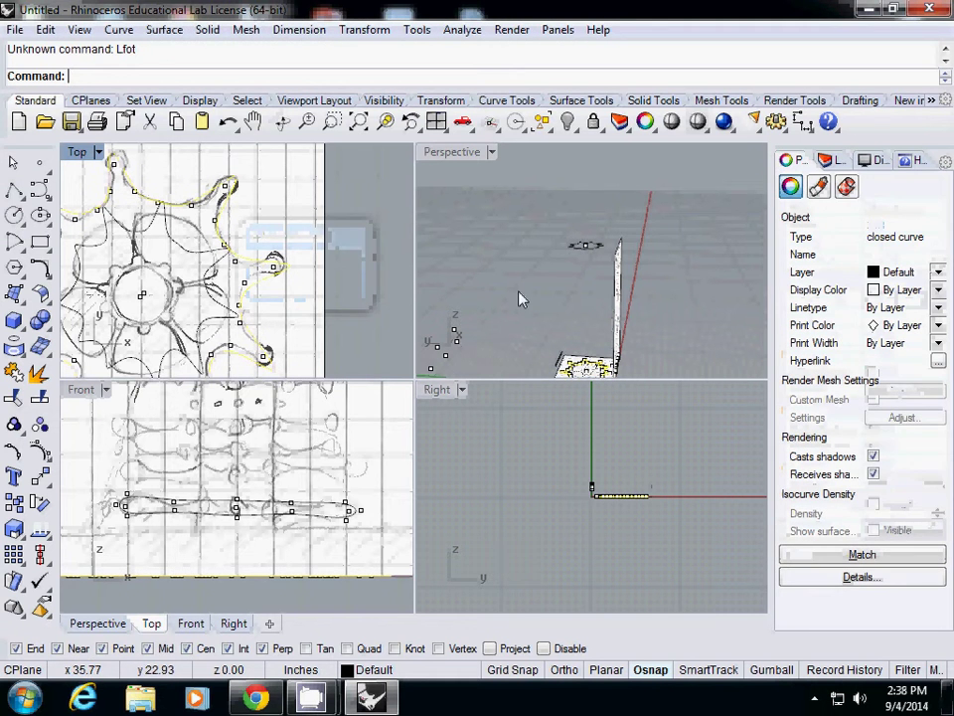
pyautogui.click(569, 248)
pyautogui.rightClick(515, 266)
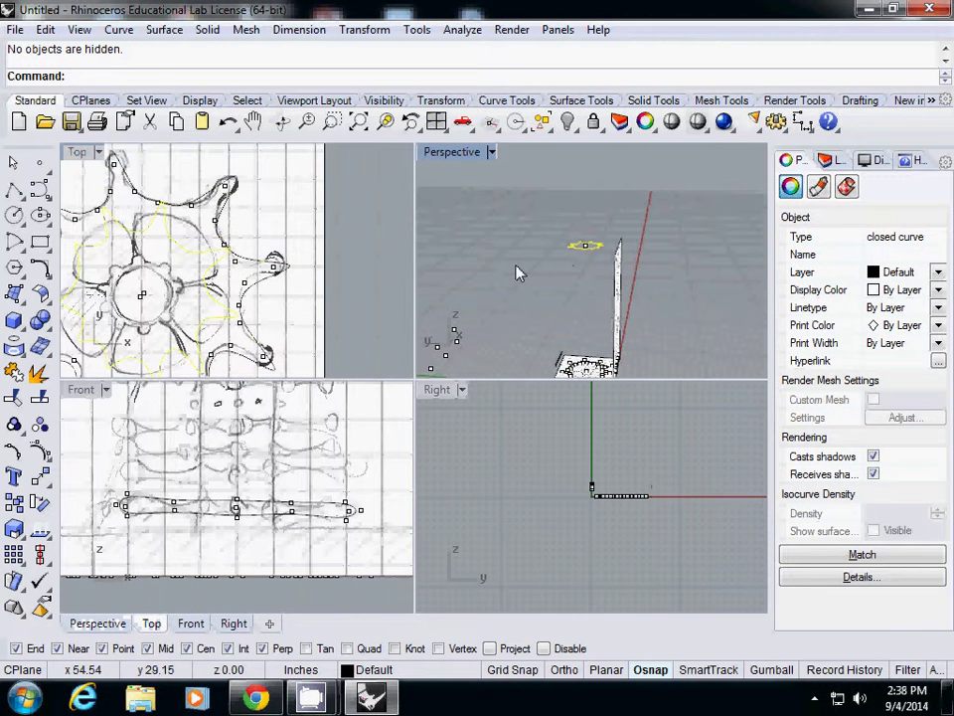
pyautogui.press('Escape')
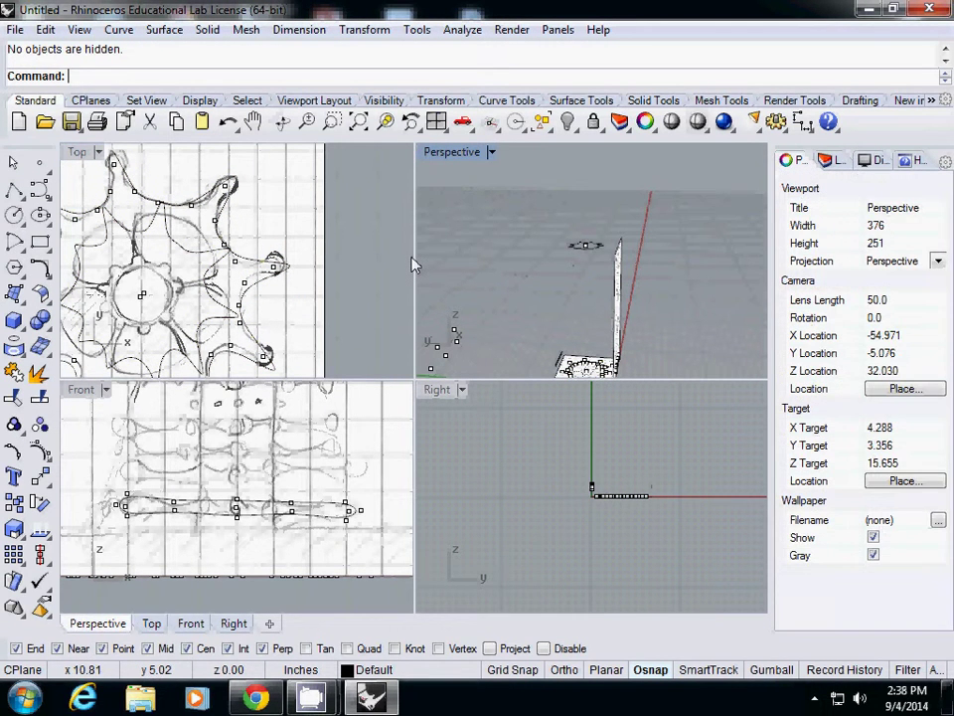
# Loft between the raised small star curve and the star curve on the ground sketch, using Normal style without simplifying the curves.
pyautogui.press('Return')
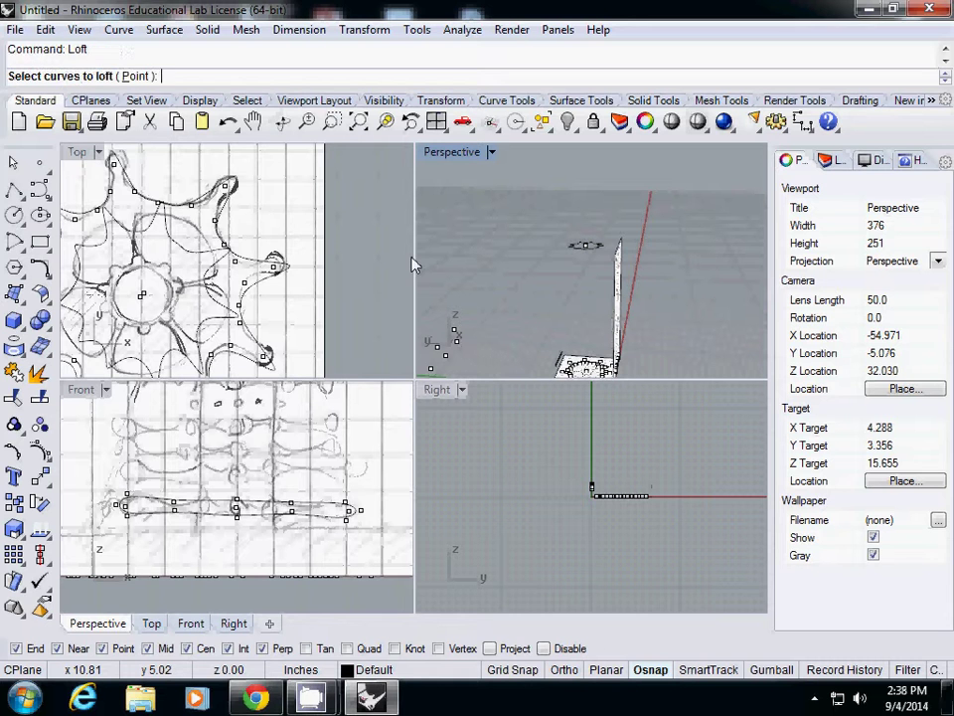
pyautogui.click(581, 246)
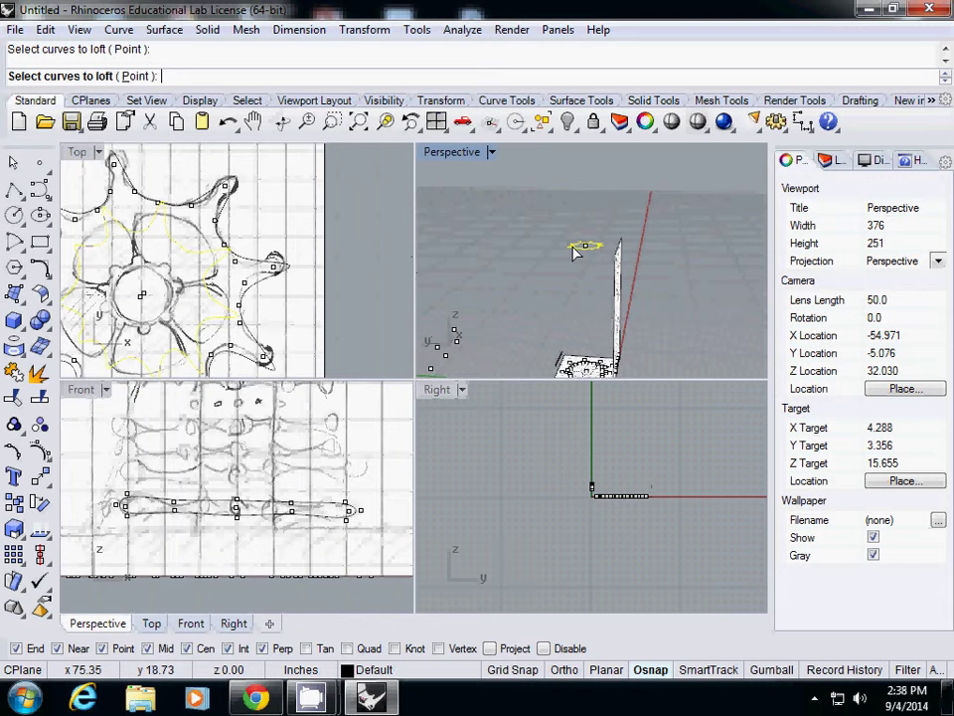
pyautogui.scroll(10, 561, 358)
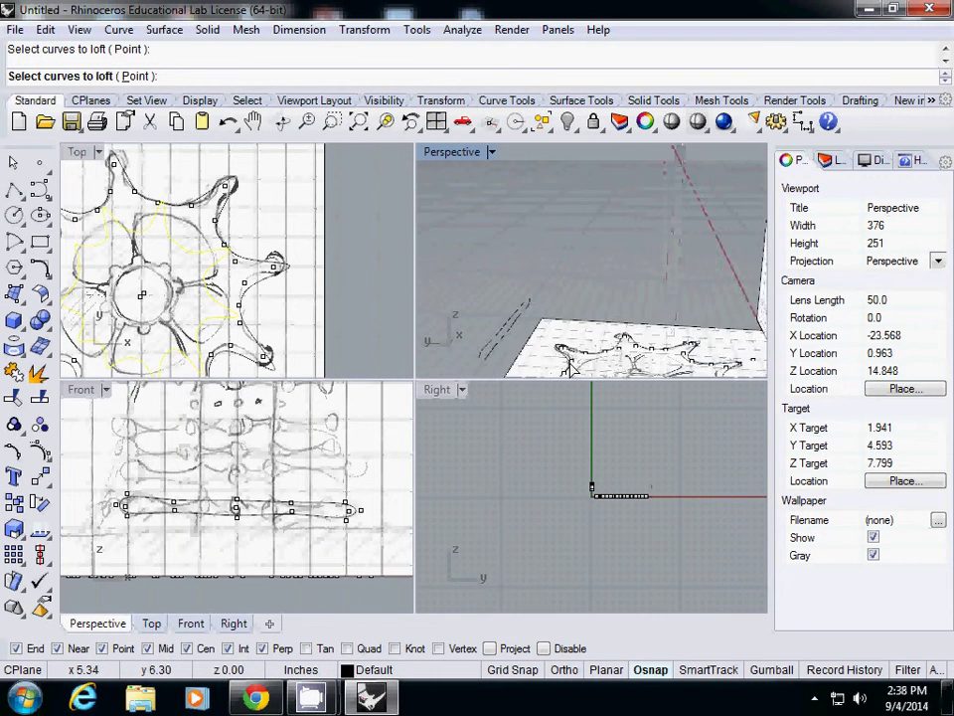
pyautogui.click(579, 352)
pyautogui.scroll(-10, 572, 313)
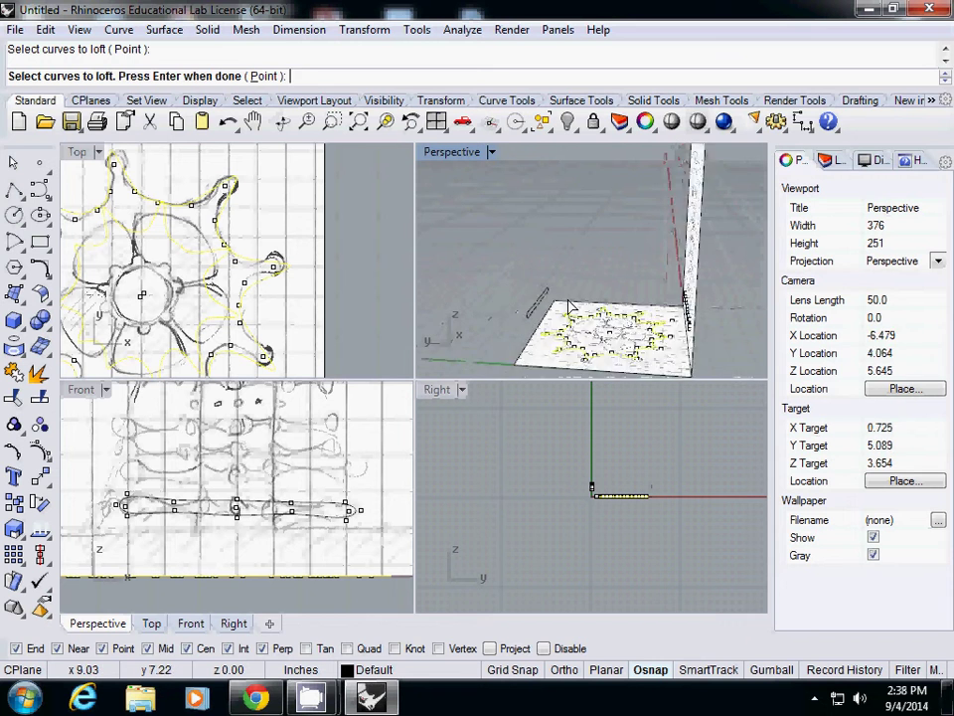
pyautogui.press('Return')
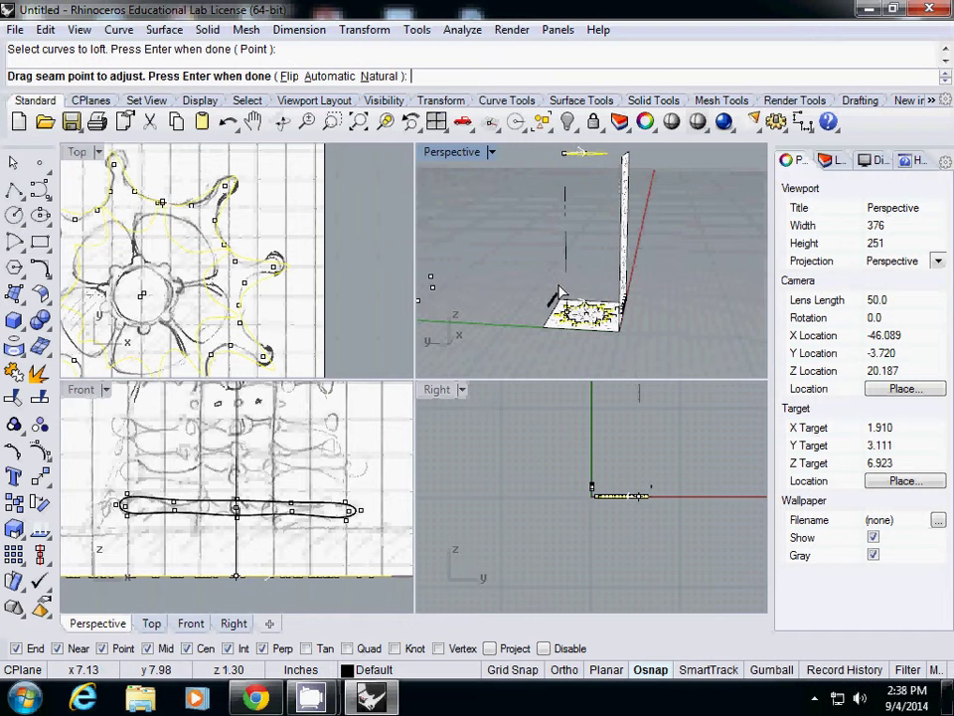
pyautogui.press('Return')
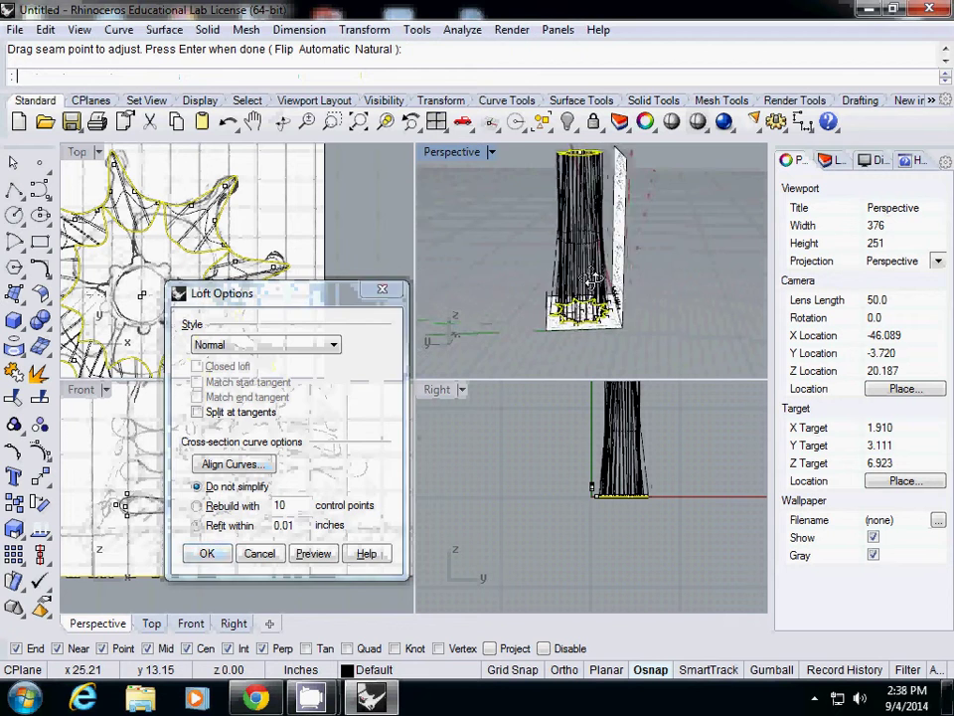
pyautogui.moveTo(656, 318); pyautogui.dragTo(616, 370, button='right')
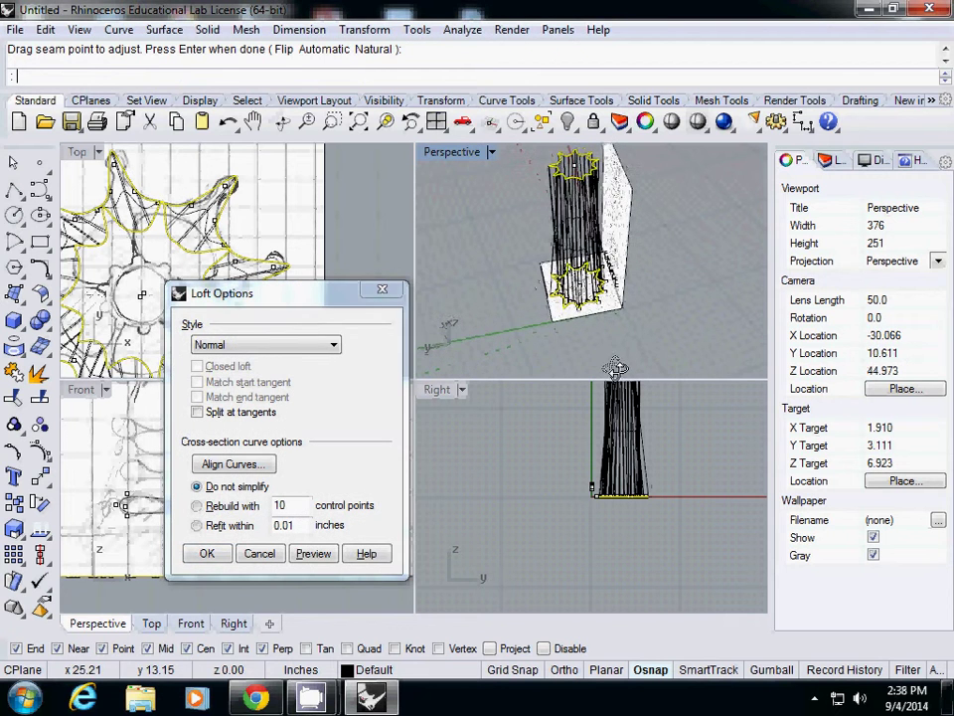
pyautogui.click(205, 553)
# Maximize the Perspective viewport and inspect the whole lofted column from its front side.
pyautogui.moveTo(488, 236); pyautogui.dragTo(474, 194, button='right')
pyautogui.doubleClick(447, 154)
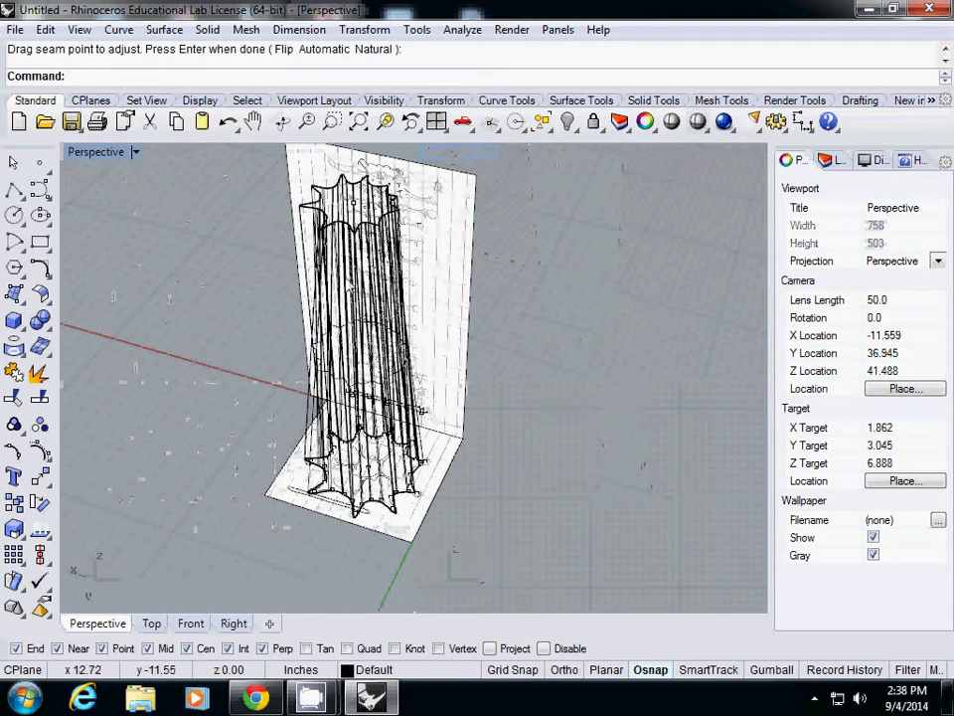
pyautogui.keyDown('shift'); pyautogui.moveTo(283, 313); pyautogui.dragTo(262, 340, button='right'); pyautogui.keyUp('shift')
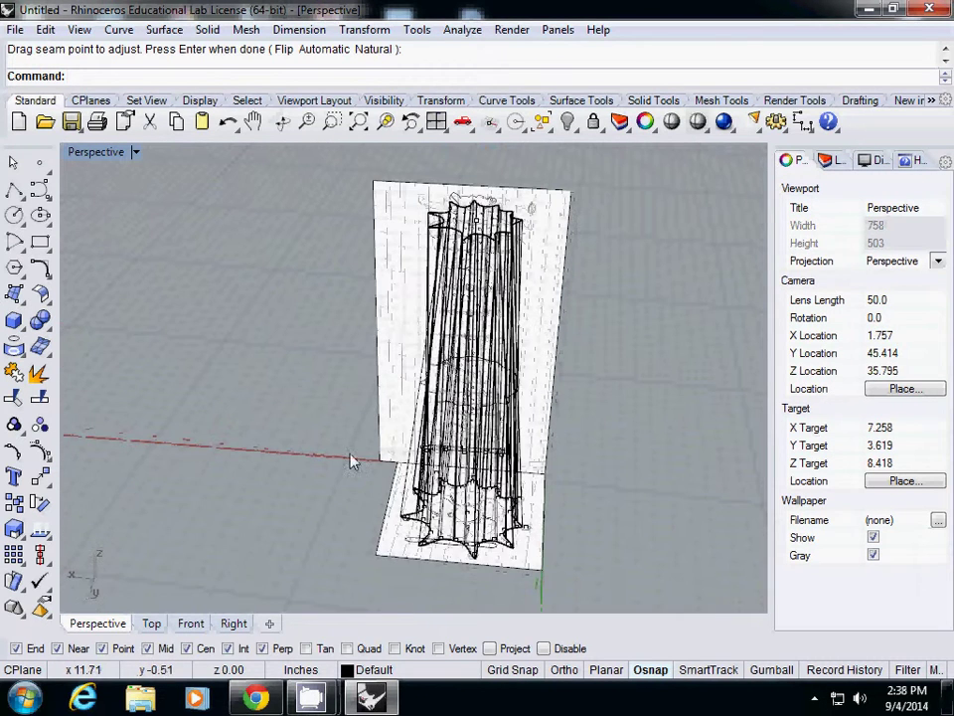
pyautogui.moveTo(310, 698)
pyautogui.click(241, 594)
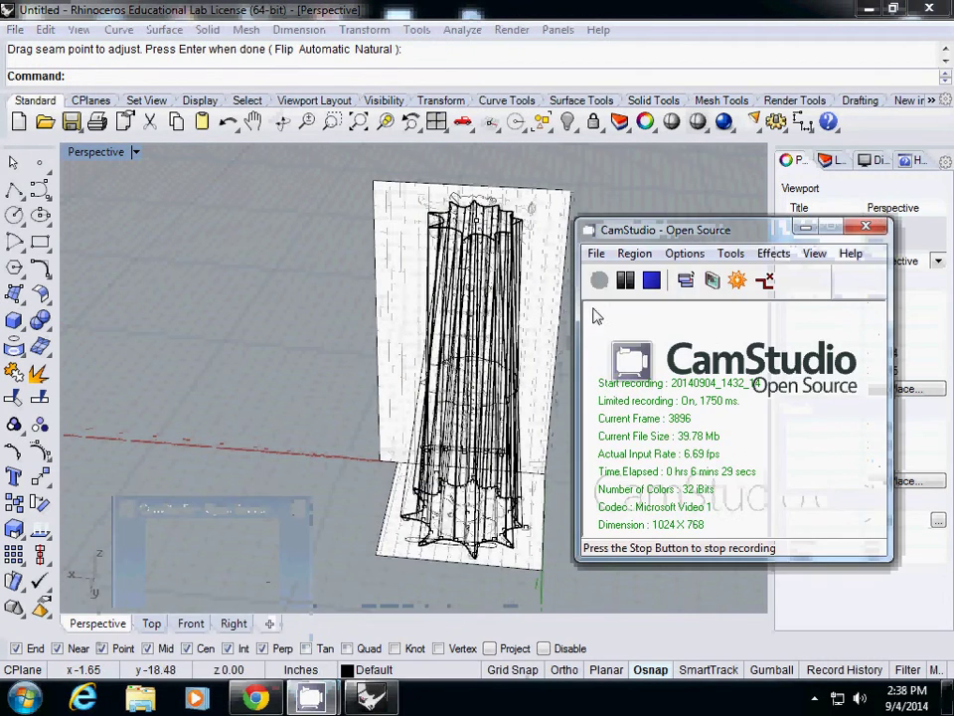